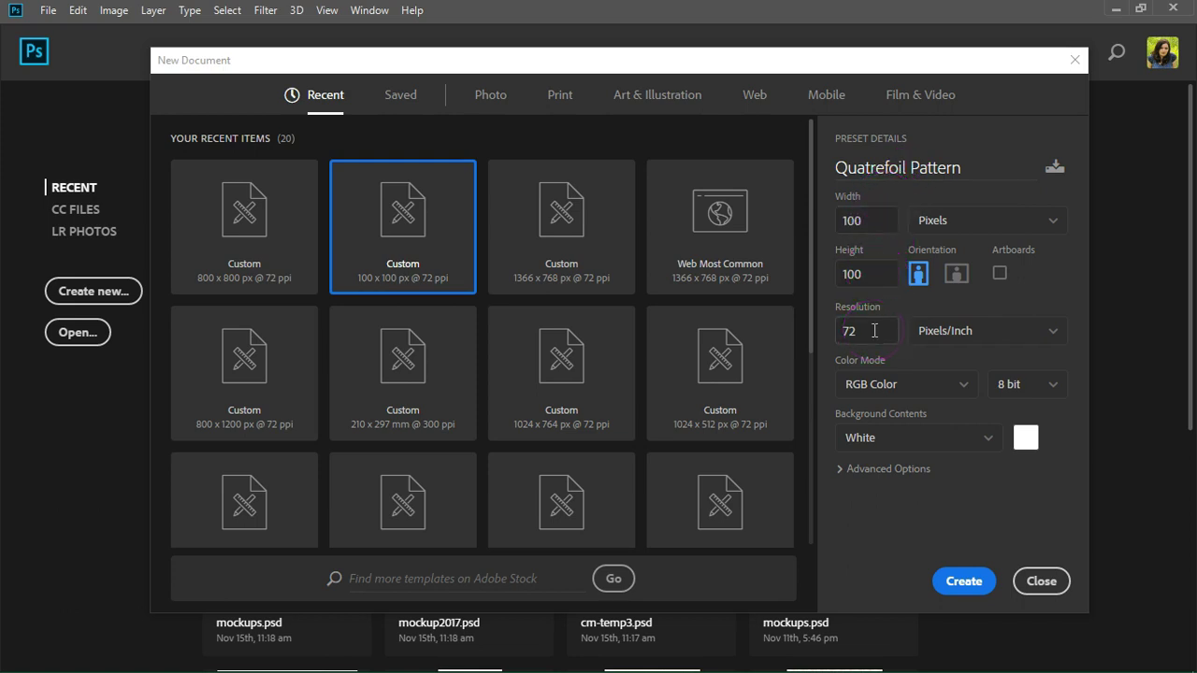
- Choose Transparent as the Background Contents for the new 100×100 px, 72 ppi document
click(971, 439)
scroll(940, 493, down, 1)
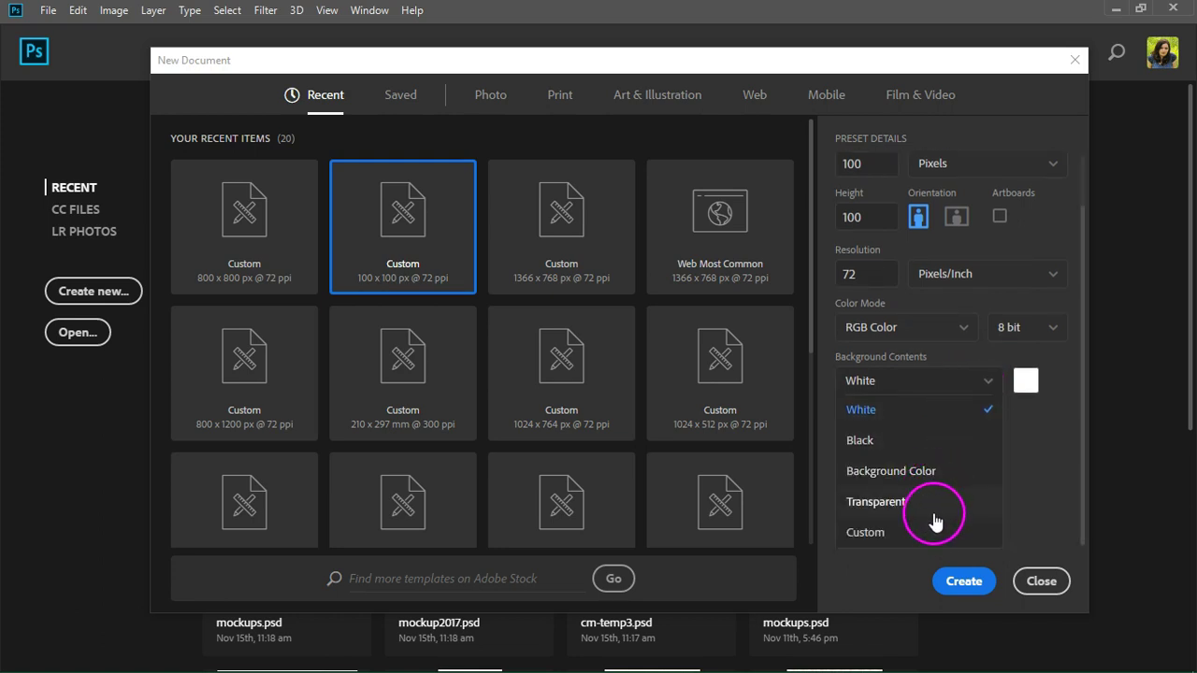
click(938, 508)
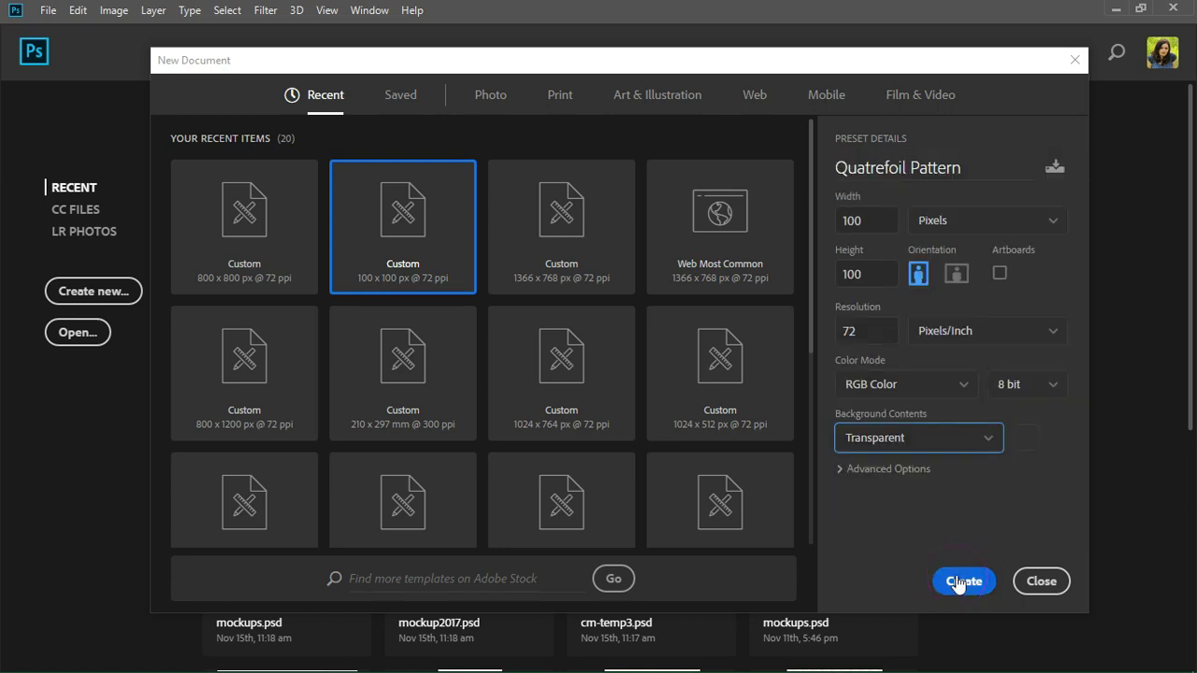
- Create the Quatrefoil Pattern document and draw a 50×50 px circle with the Ellipse tool
click(963, 581)
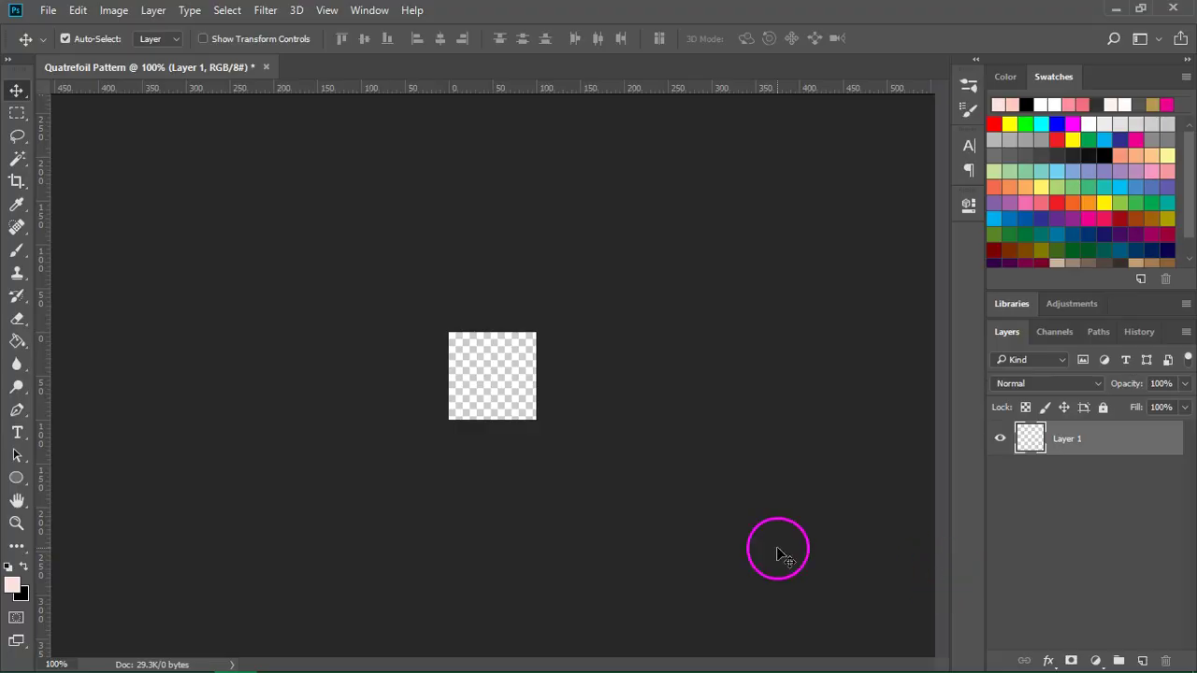
click(16, 479)
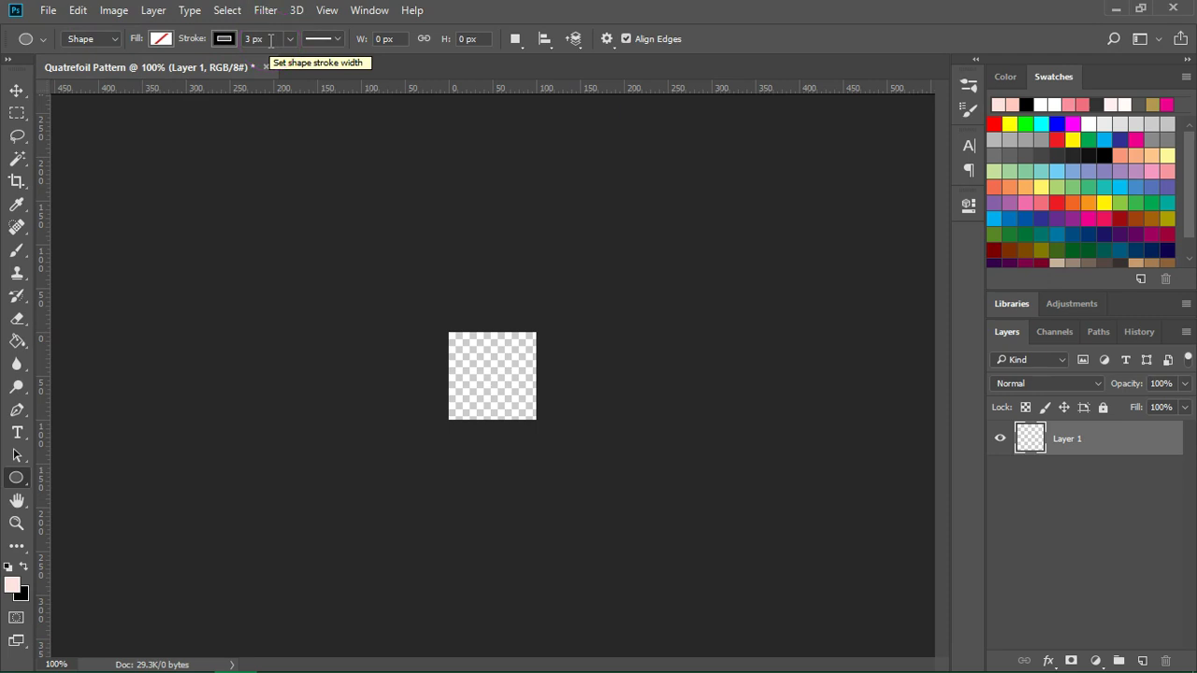
click(479, 376)
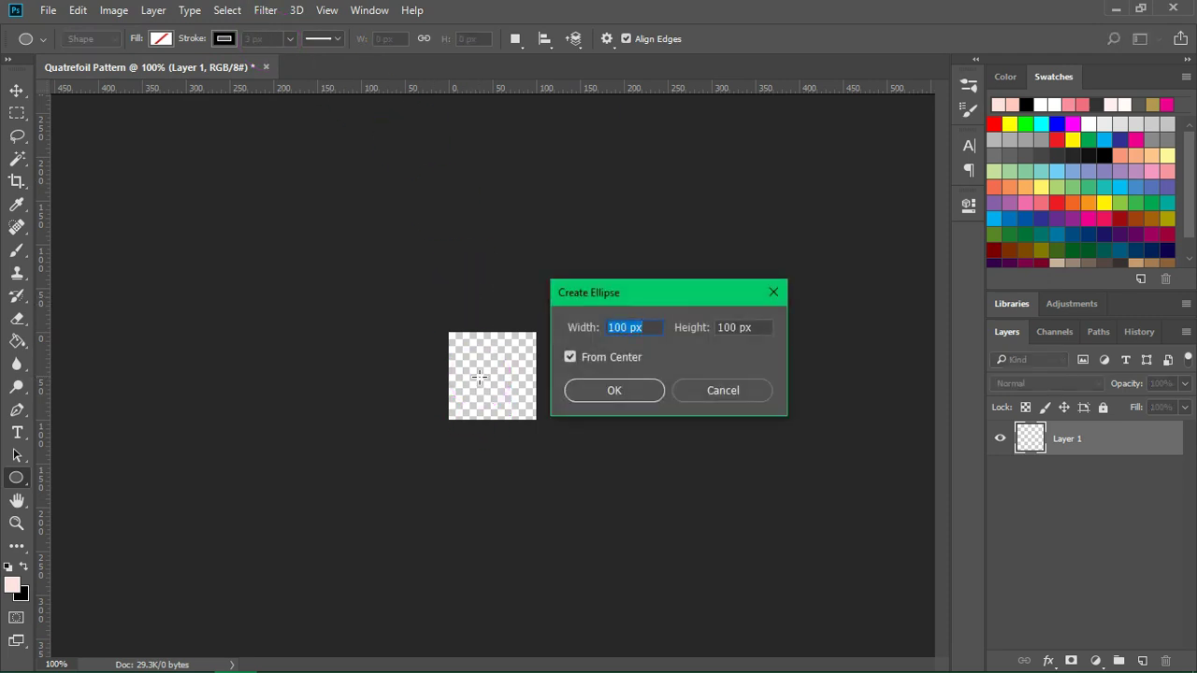
text(50)
key(Tab)
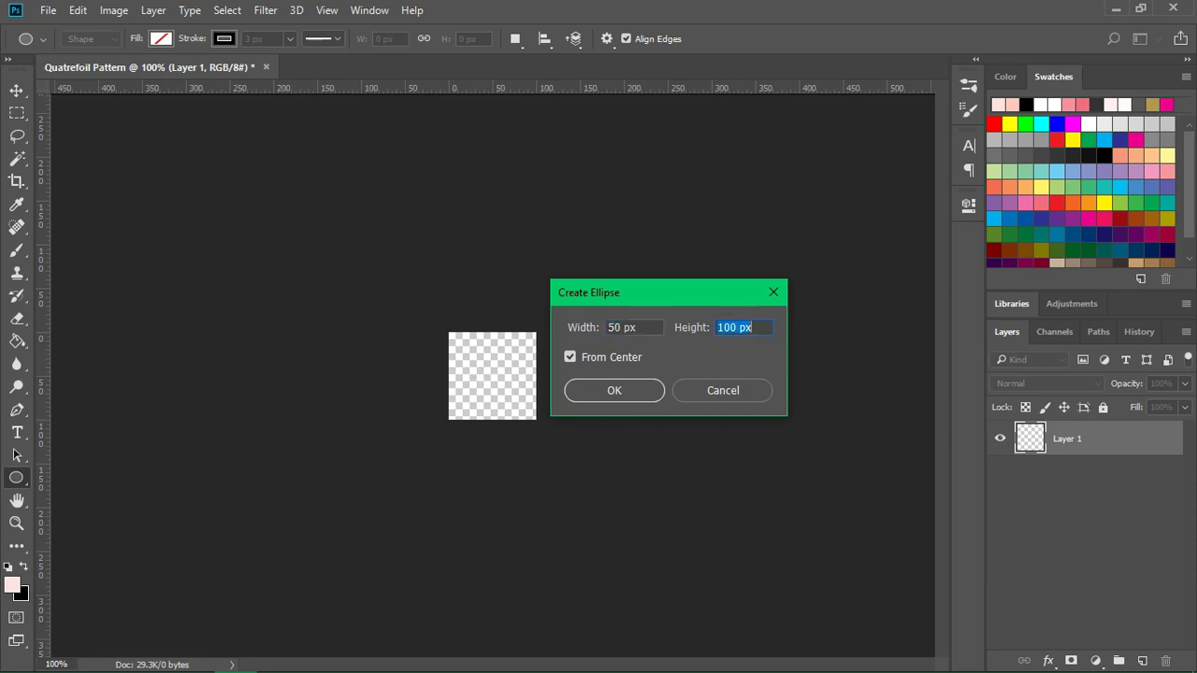
text(50)
click(605, 393)
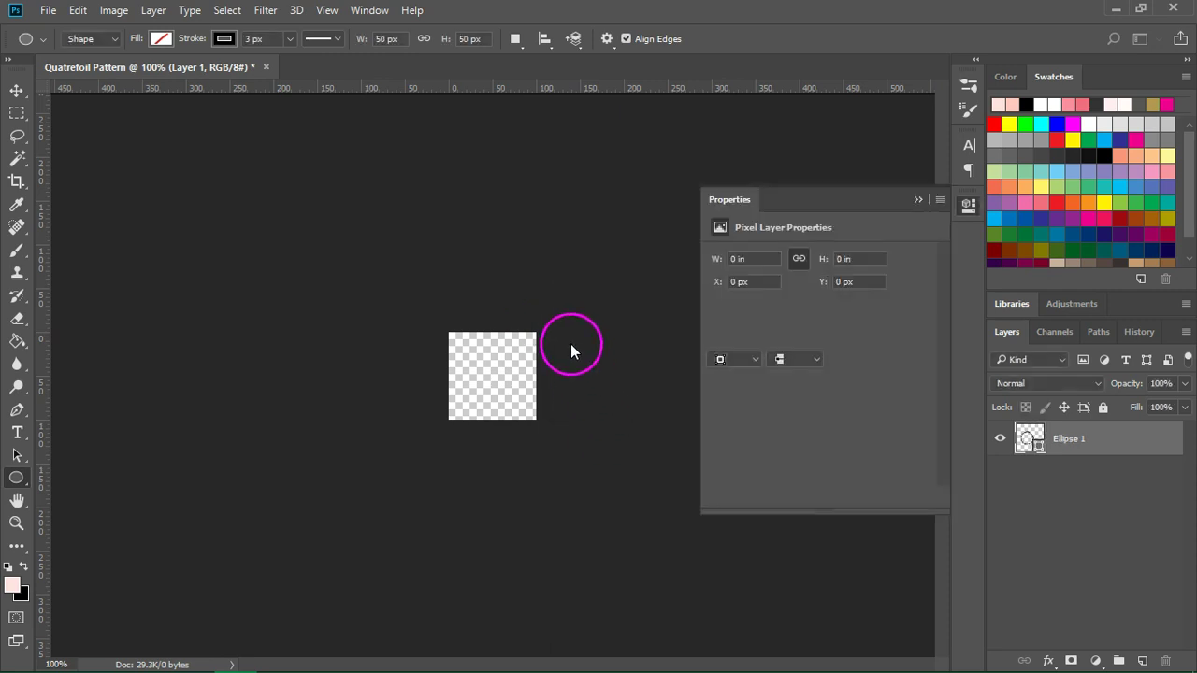
- Move the circle to the top centre of the canvas and zoom in on it
click(968, 208)
click(16, 90)
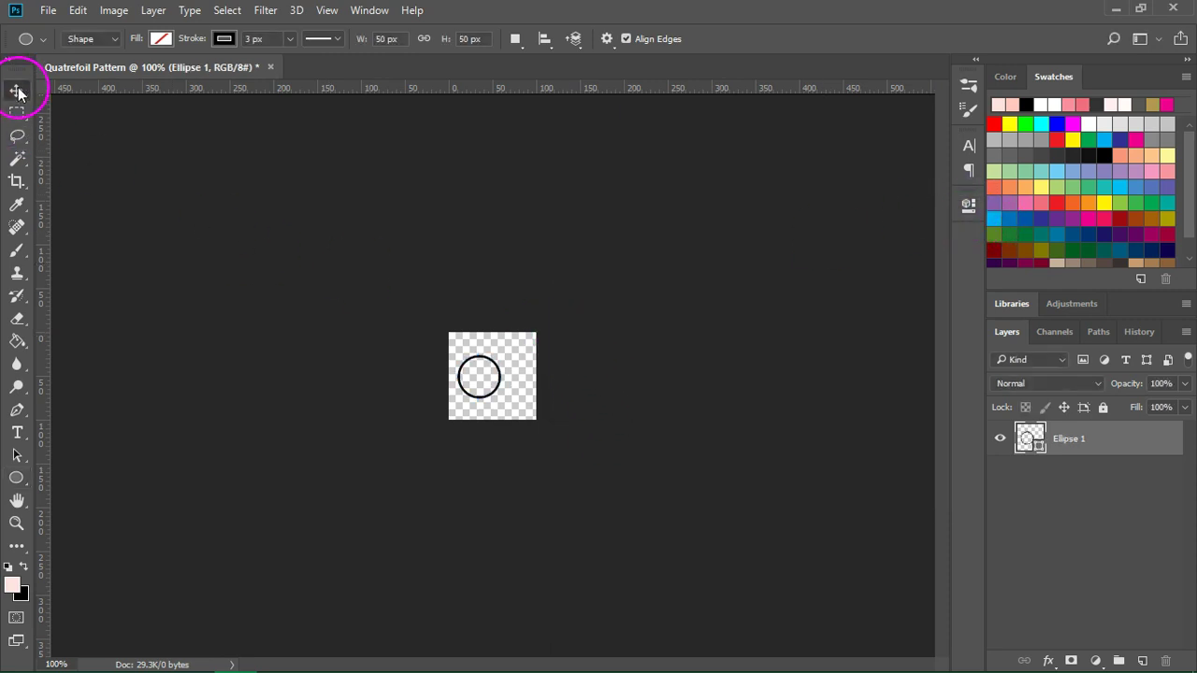
mouse_move(481, 362)
mouse_down()
mouse_move(510, 344)
mouse_move(489, 347)
mouse_up()
key(ctrl)
key(ctrl+space)
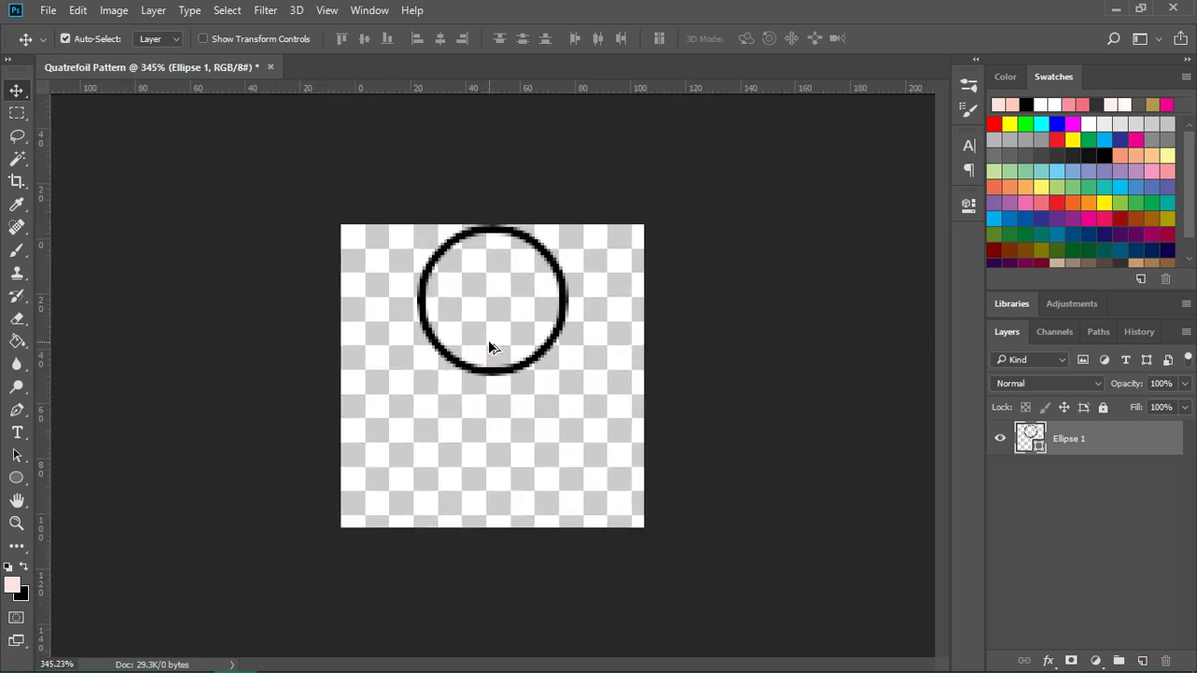
key(ctrl)
key(ctrl)
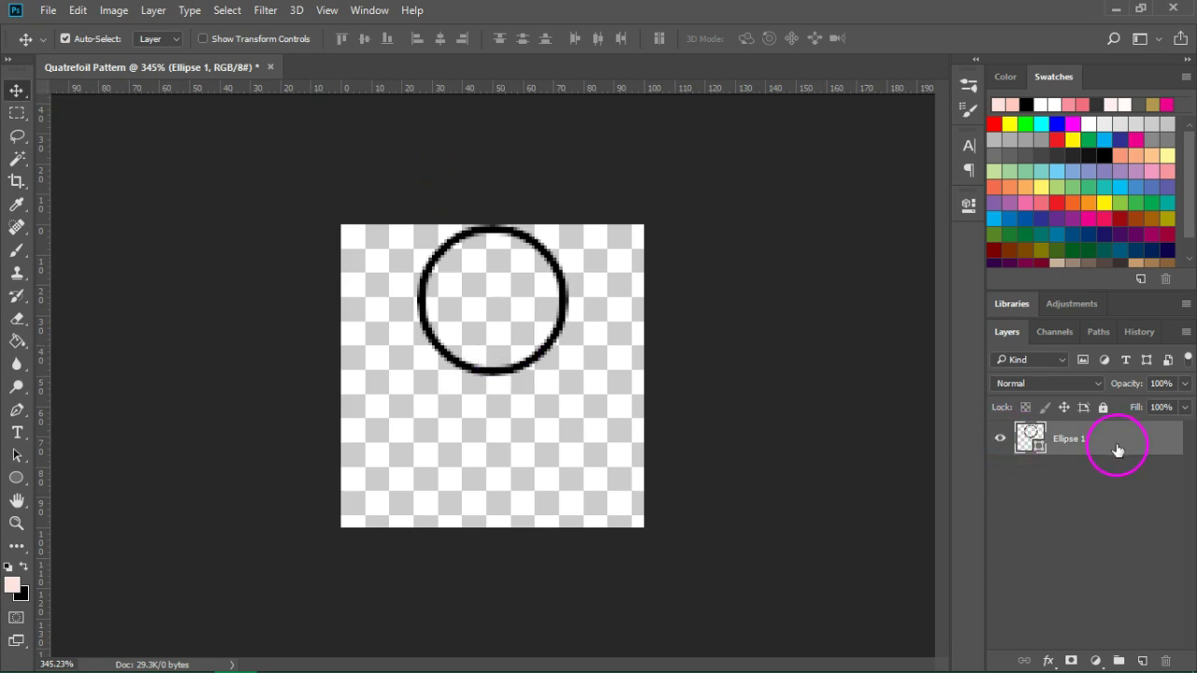
- Duplicate Ellipse 1 and move the copy 50 px below the original circle
click(366, 9)
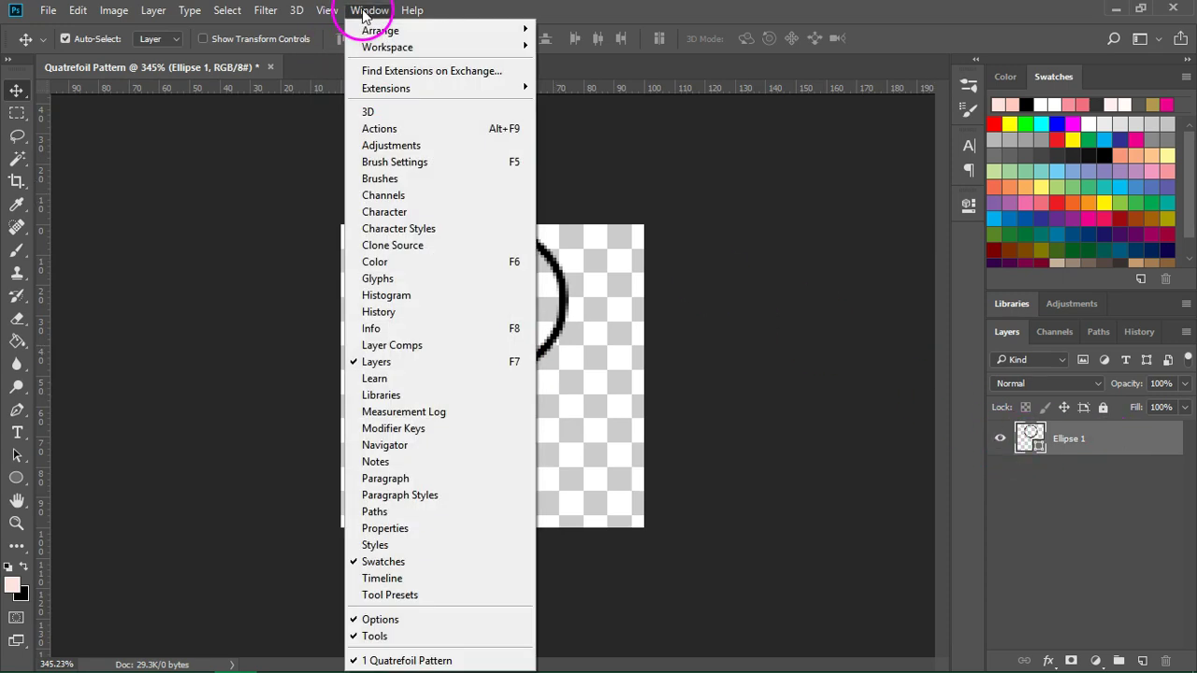
click(1135, 446)
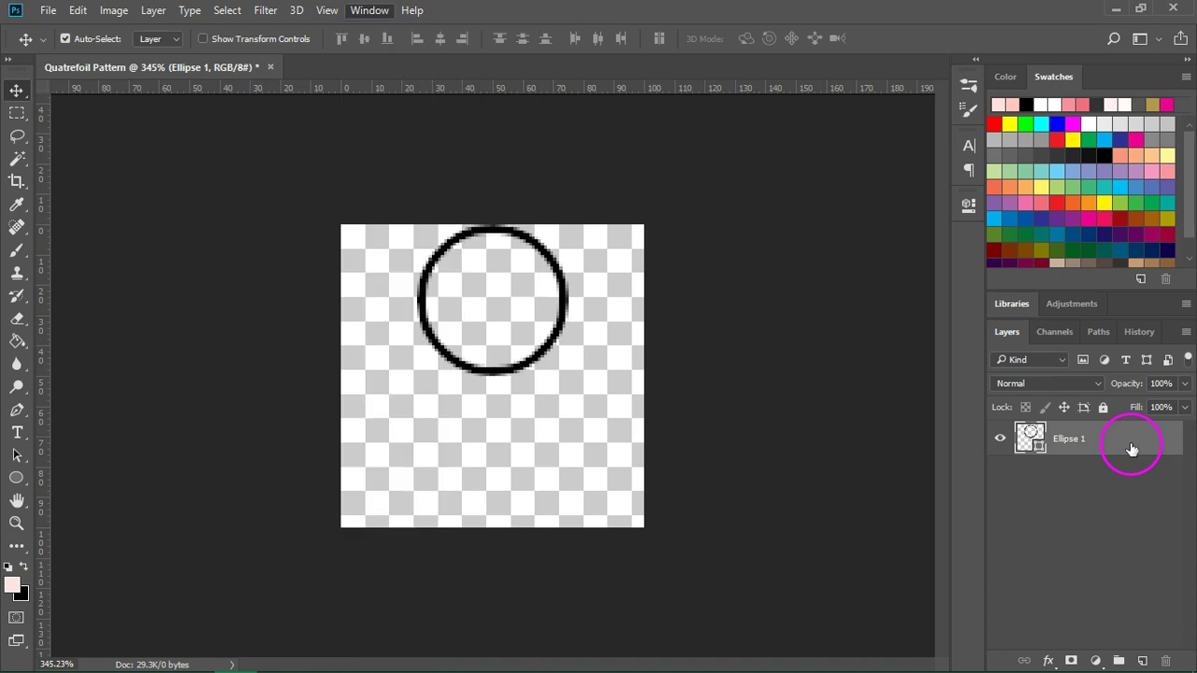
right_click(1127, 445)
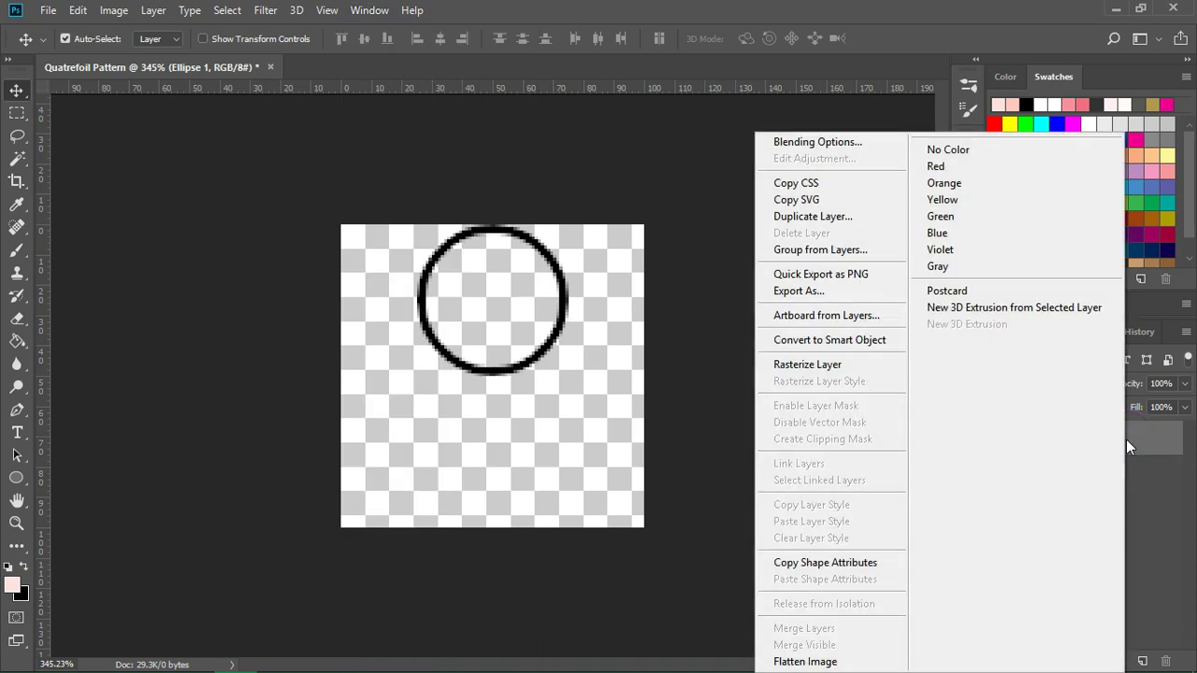
click(797, 216)
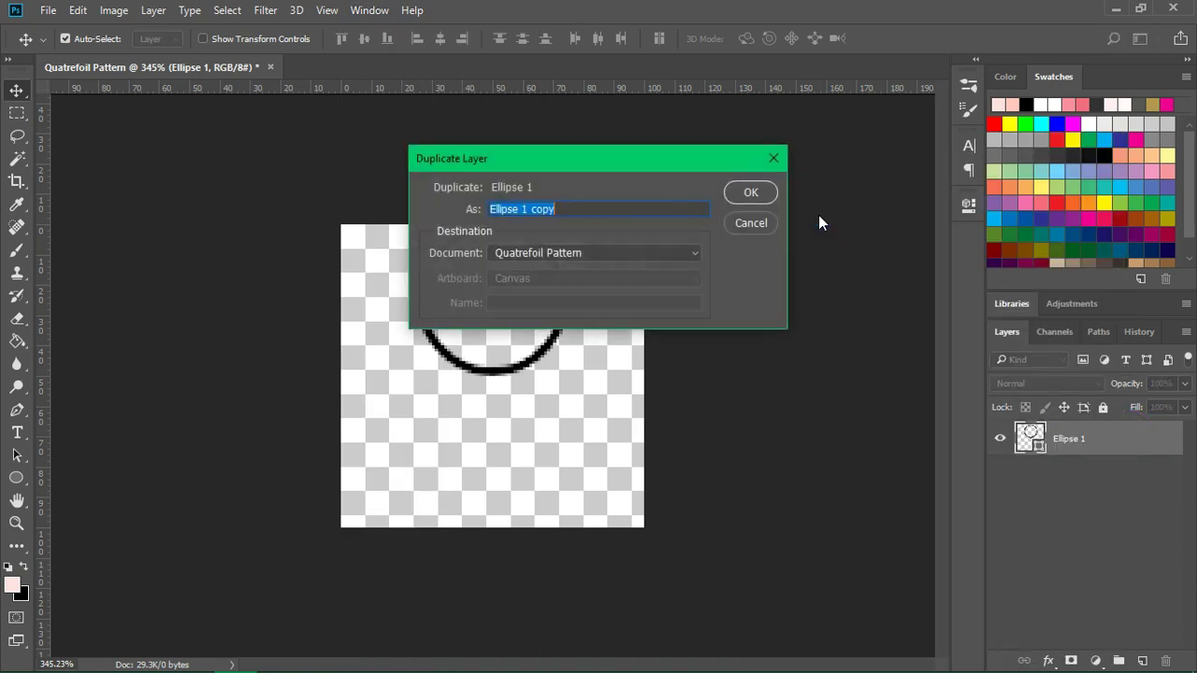
click(748, 192)
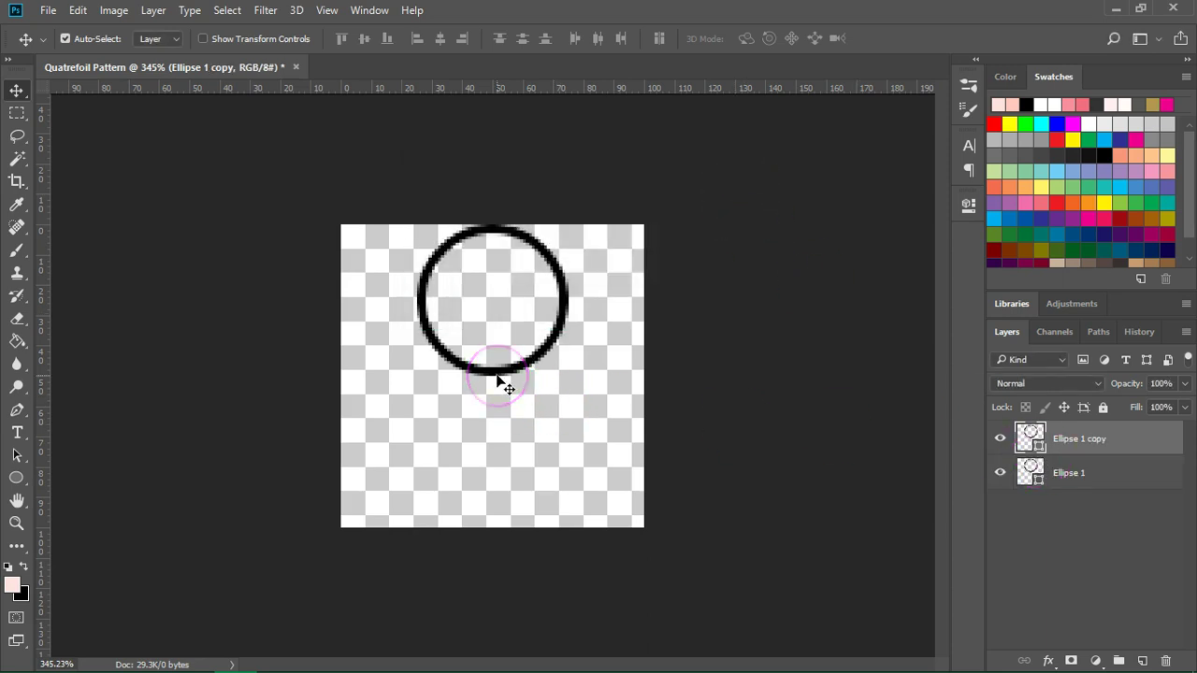
drag(498, 379, 489, 532)
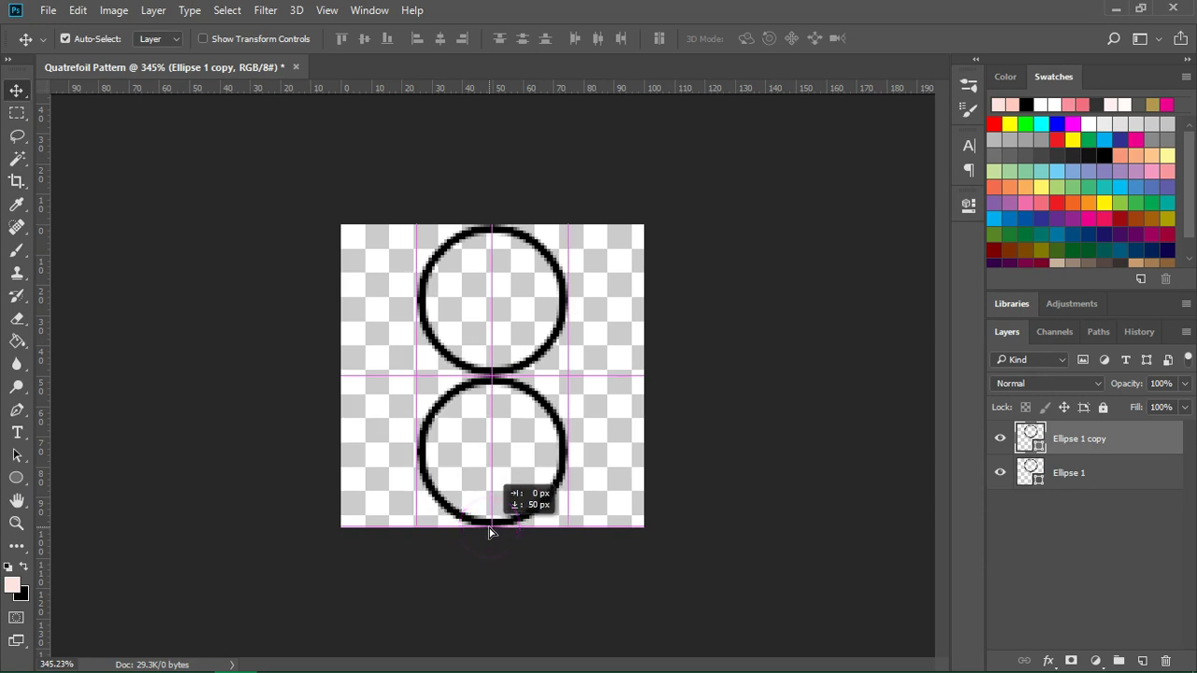
drag(490, 532, 489, 532)
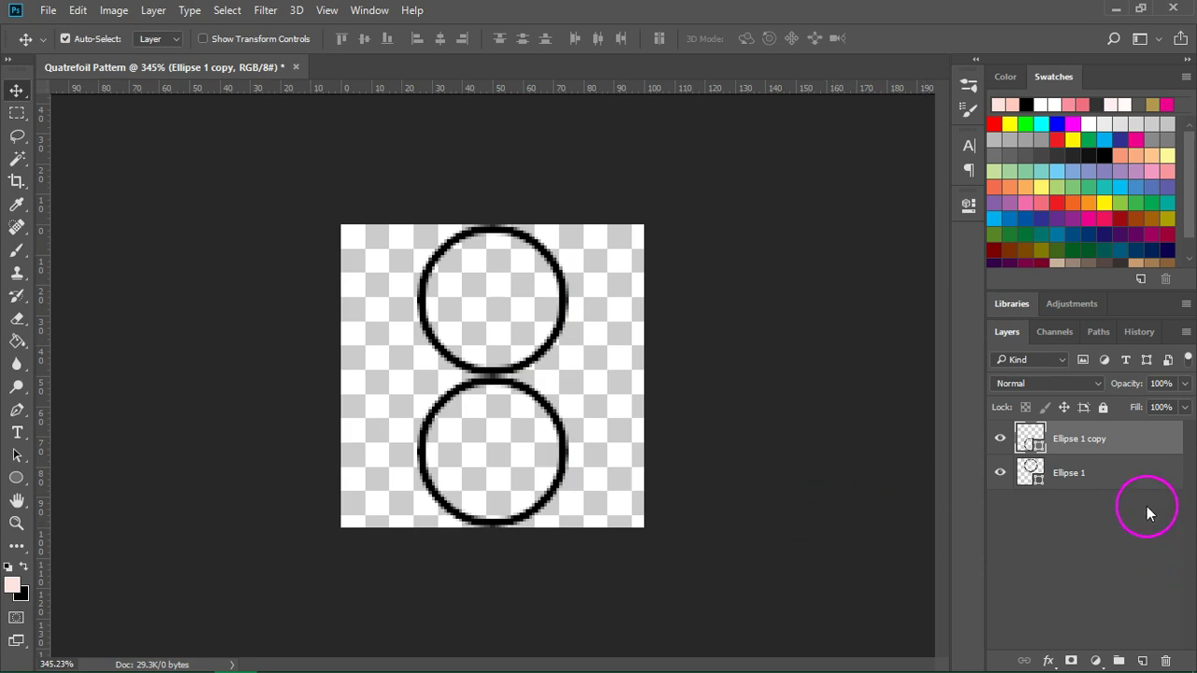
- Duplicate both circle layers and rotate the new copies 90° clockwise
key(ctrl)
ctrl+click(1123, 479)
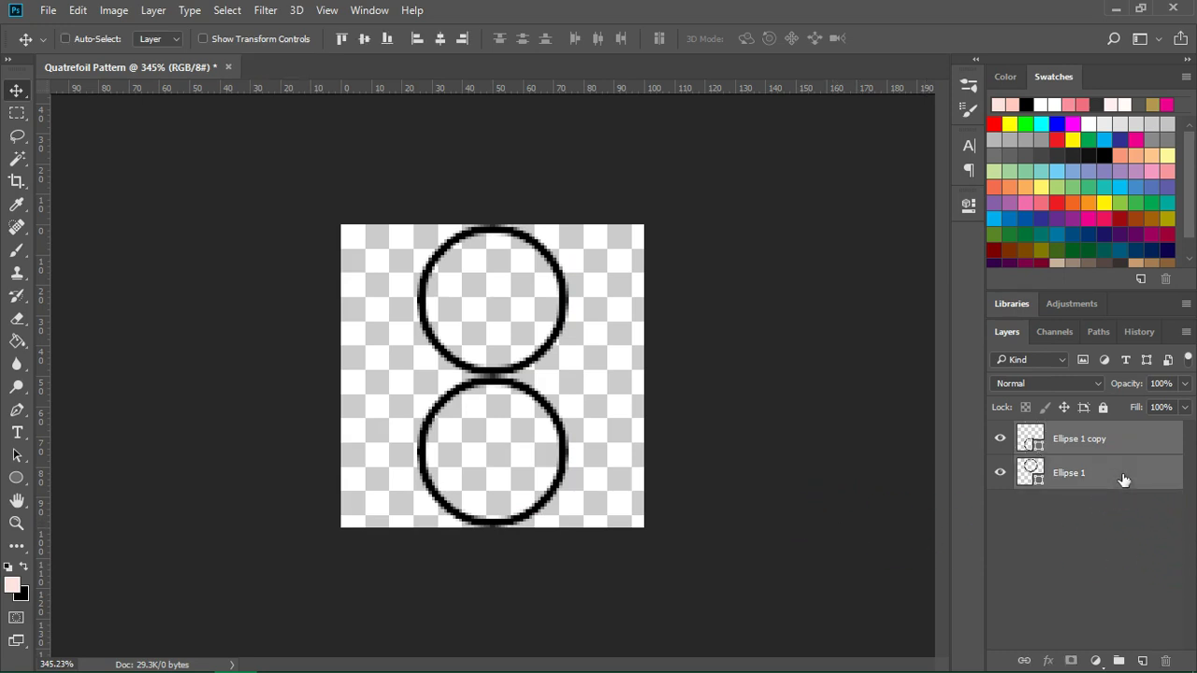
right_click(1123, 477)
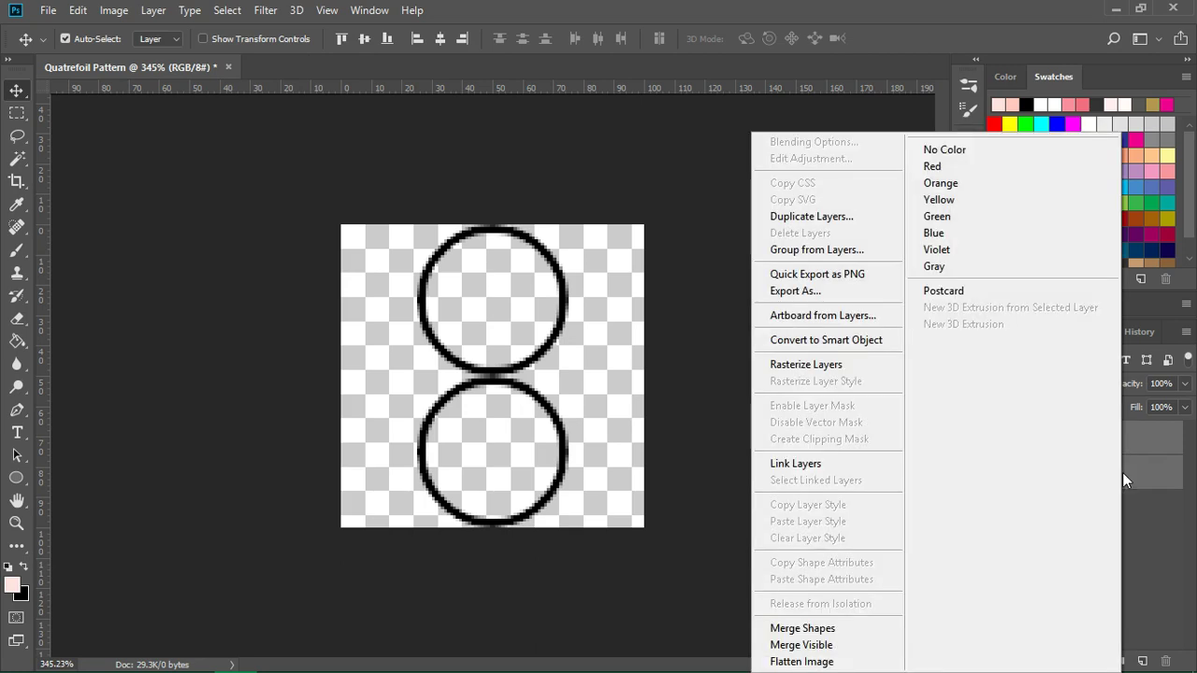
click(827, 217)
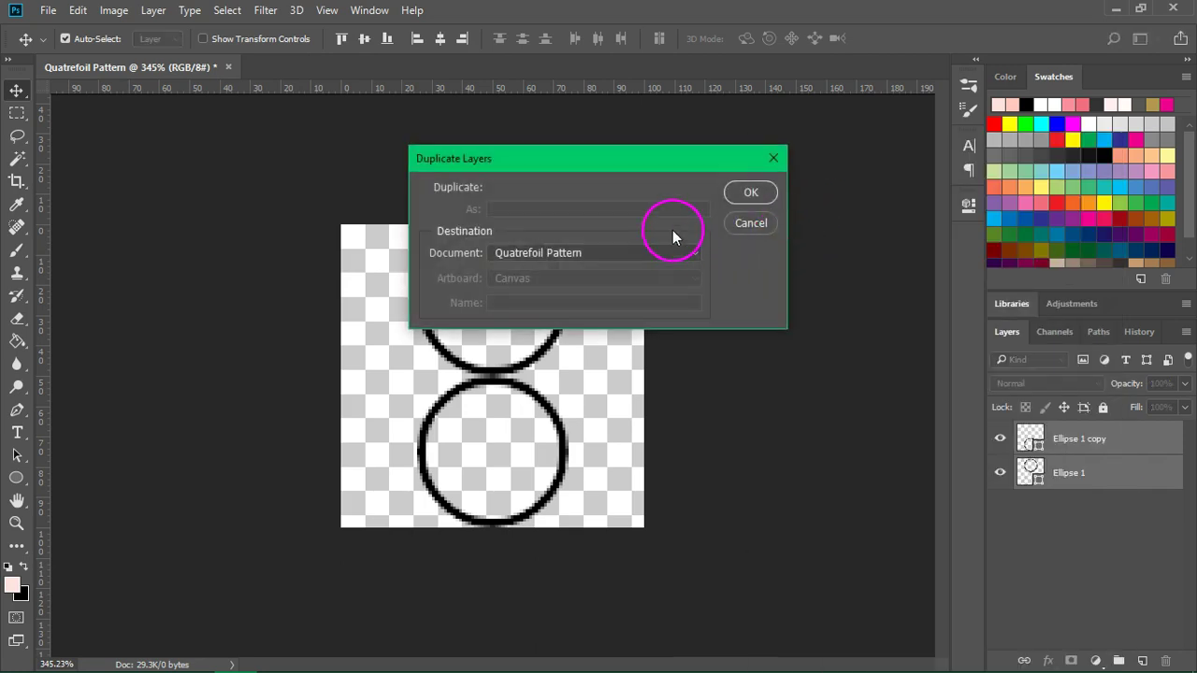
click(755, 192)
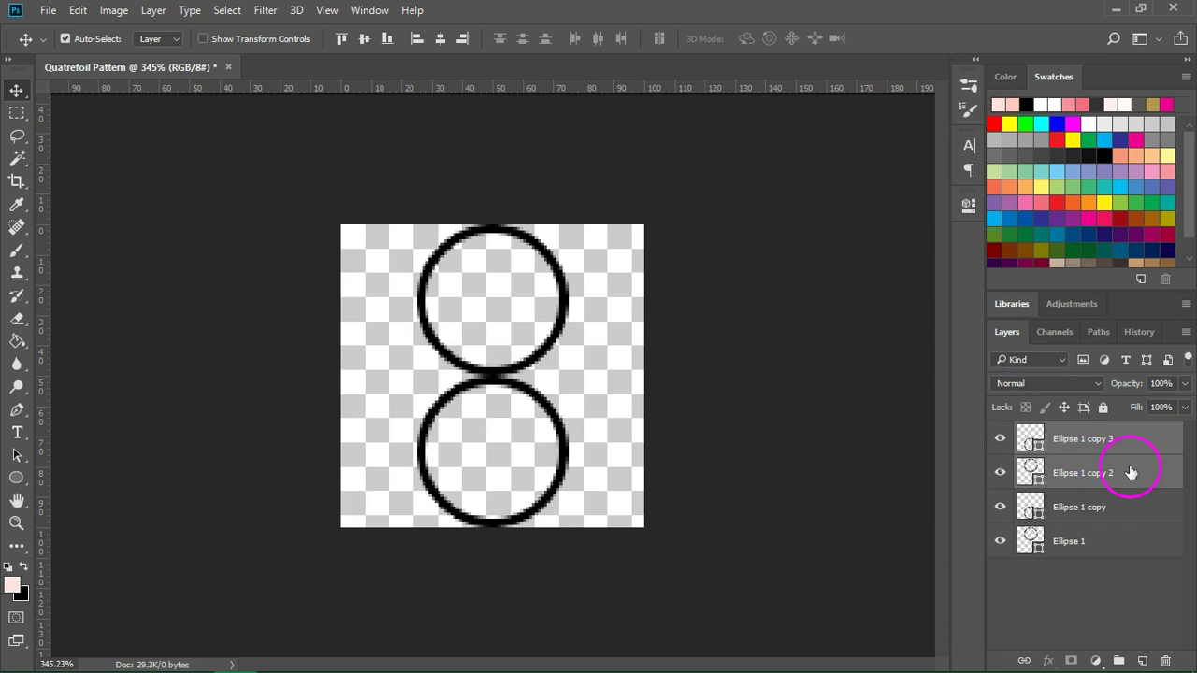
click(78, 11)
mouse_move(200, 392)
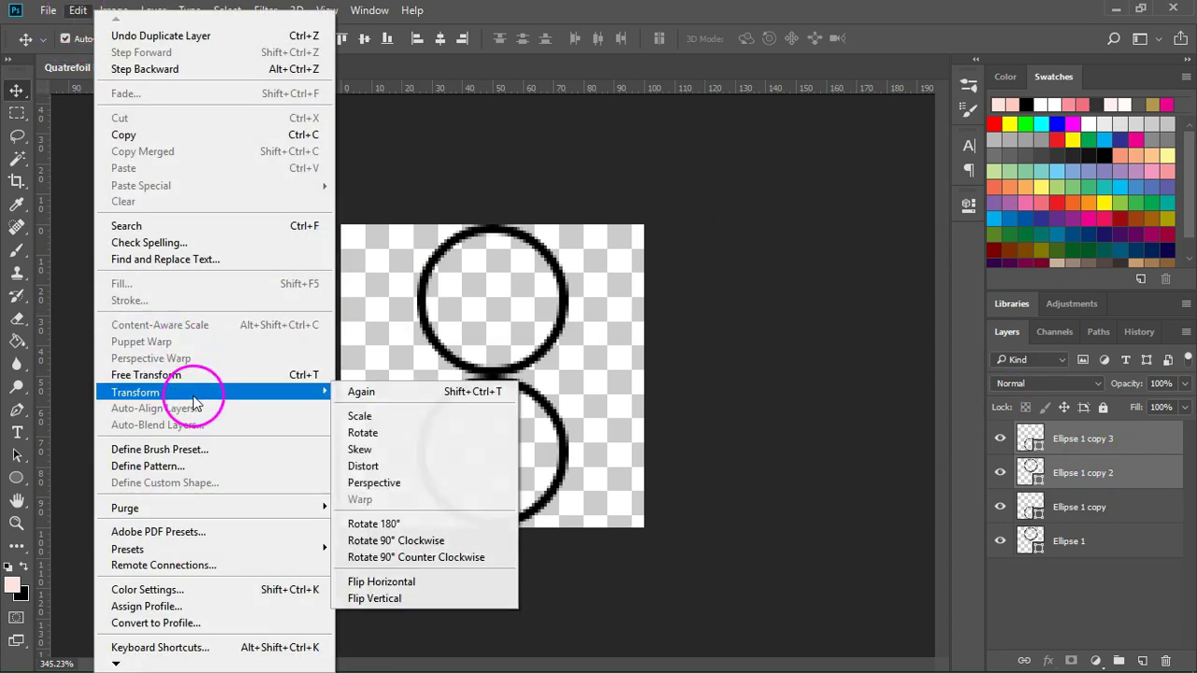
click(492, 544)
click(729, 573)
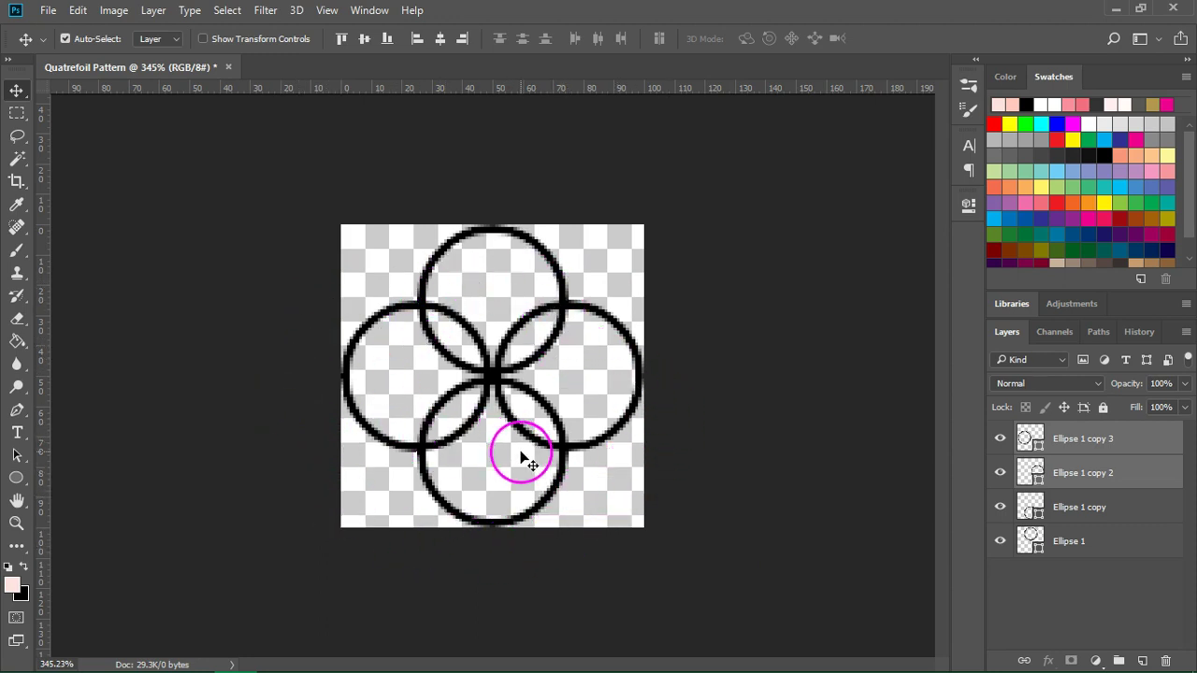
- Select all four ellipse layers and merge them into one shape
key(ctrl)
ctrl+click(1144, 510)
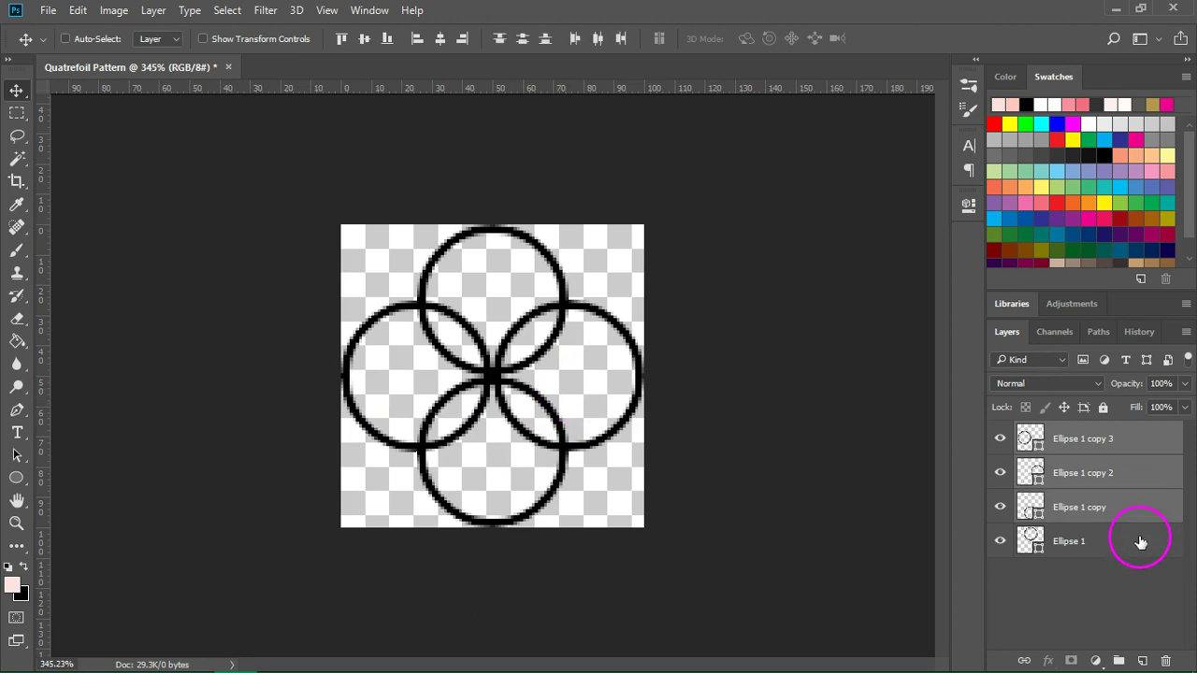
ctrl+click(1140, 551)
right_click(1140, 551)
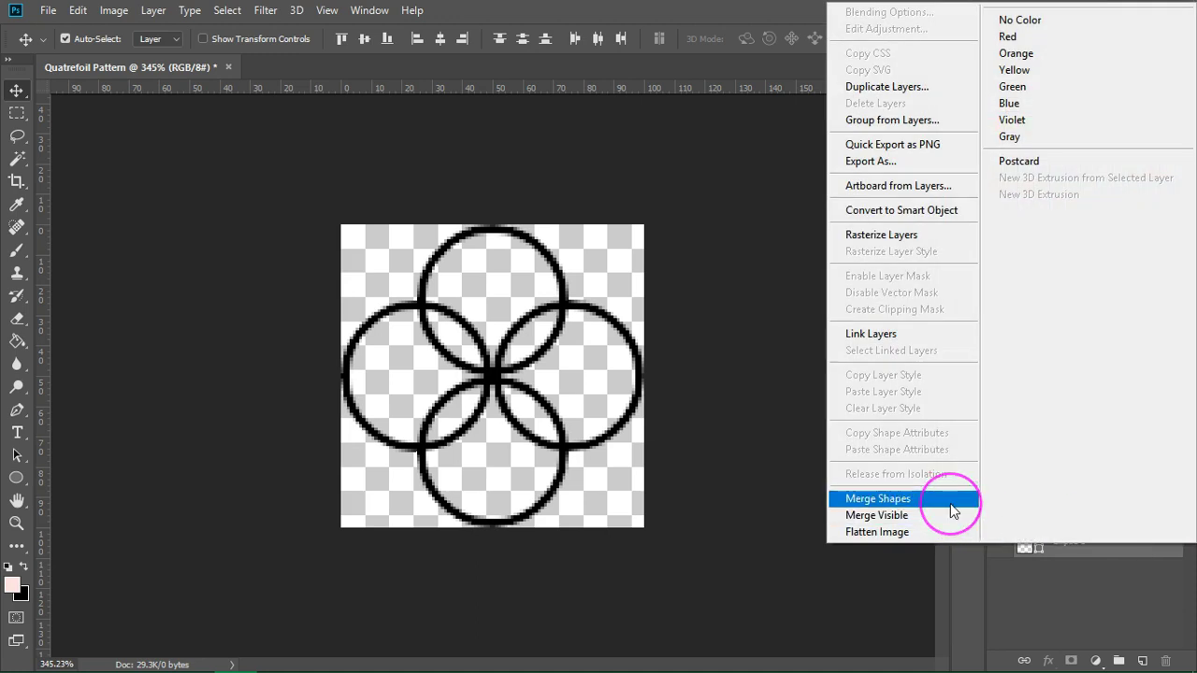
click(950, 503)
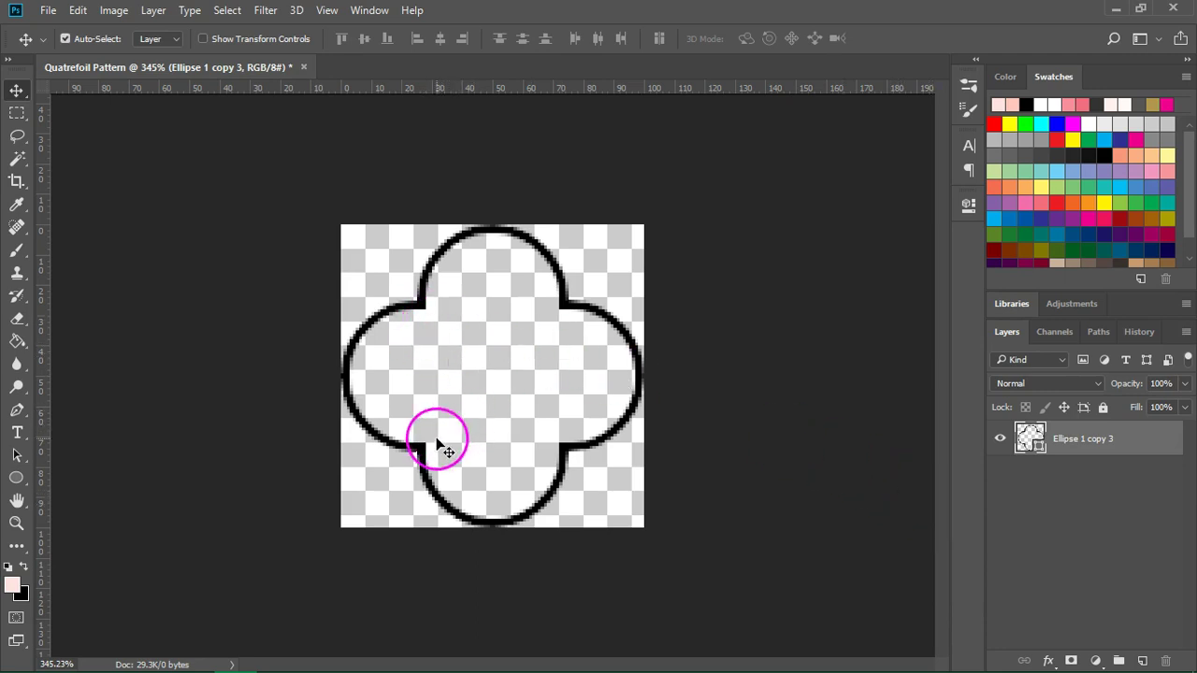
- Try the path operations in Properties, then settle on Combine Shapes for the quatrefoil outline
click(967, 205)
click(367, 11)
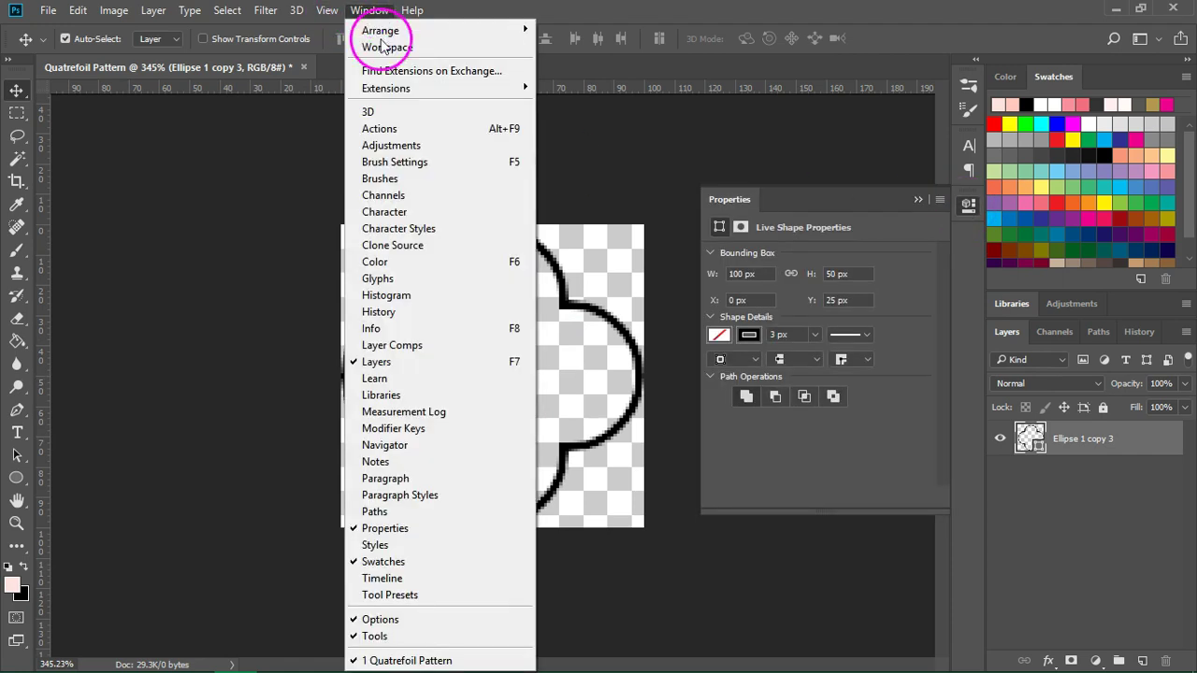
click(742, 432)
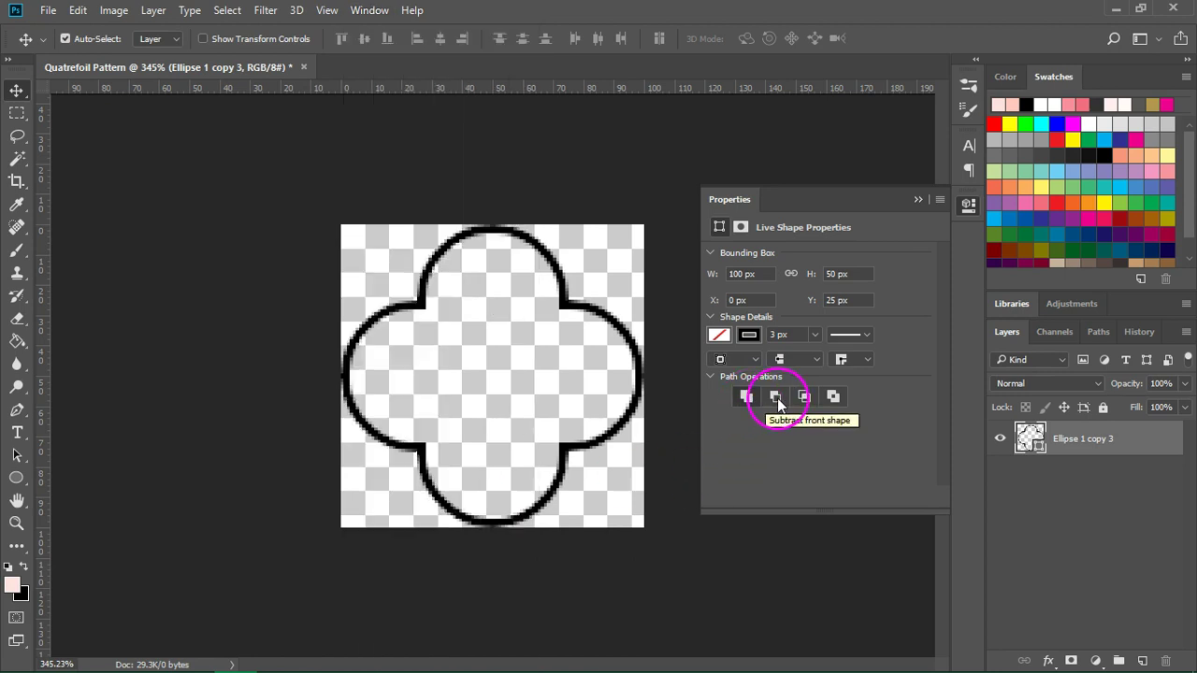
click(778, 397)
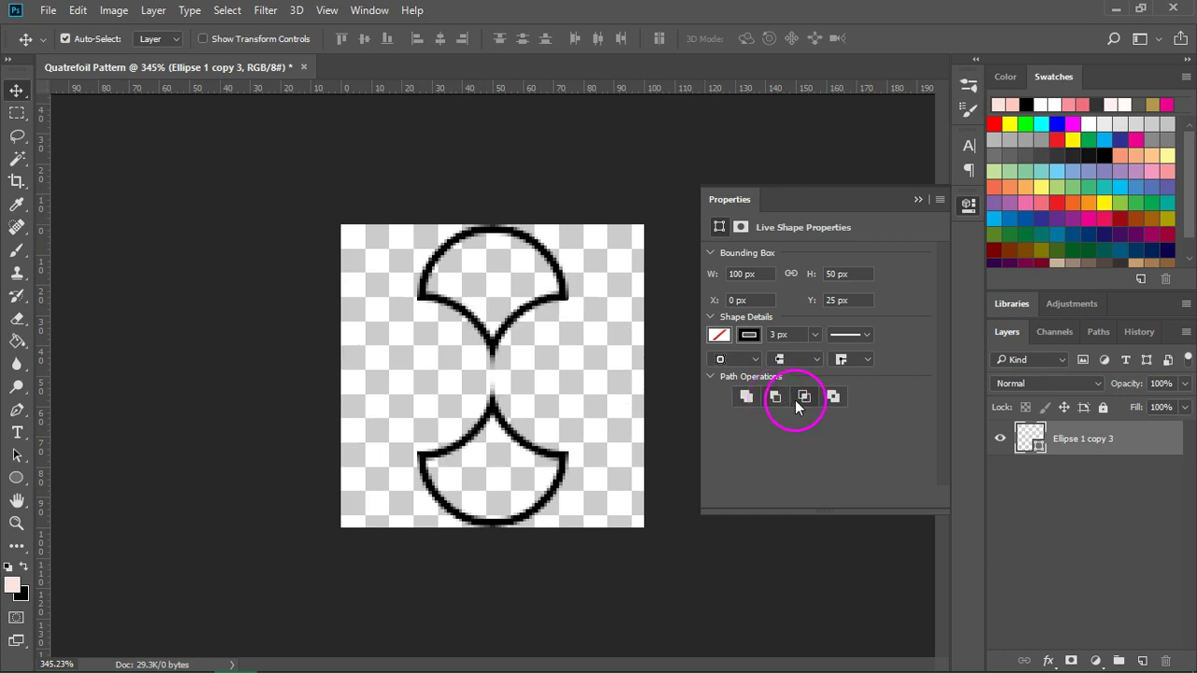
click(795, 400)
click(834, 398)
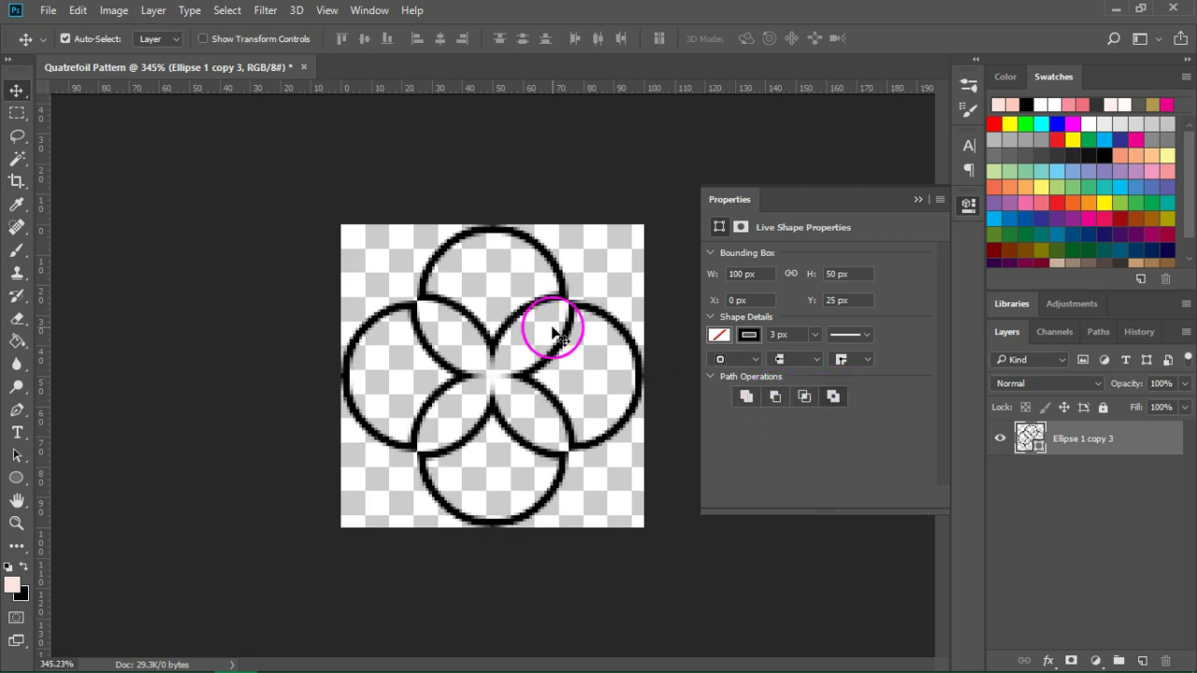
click(744, 399)
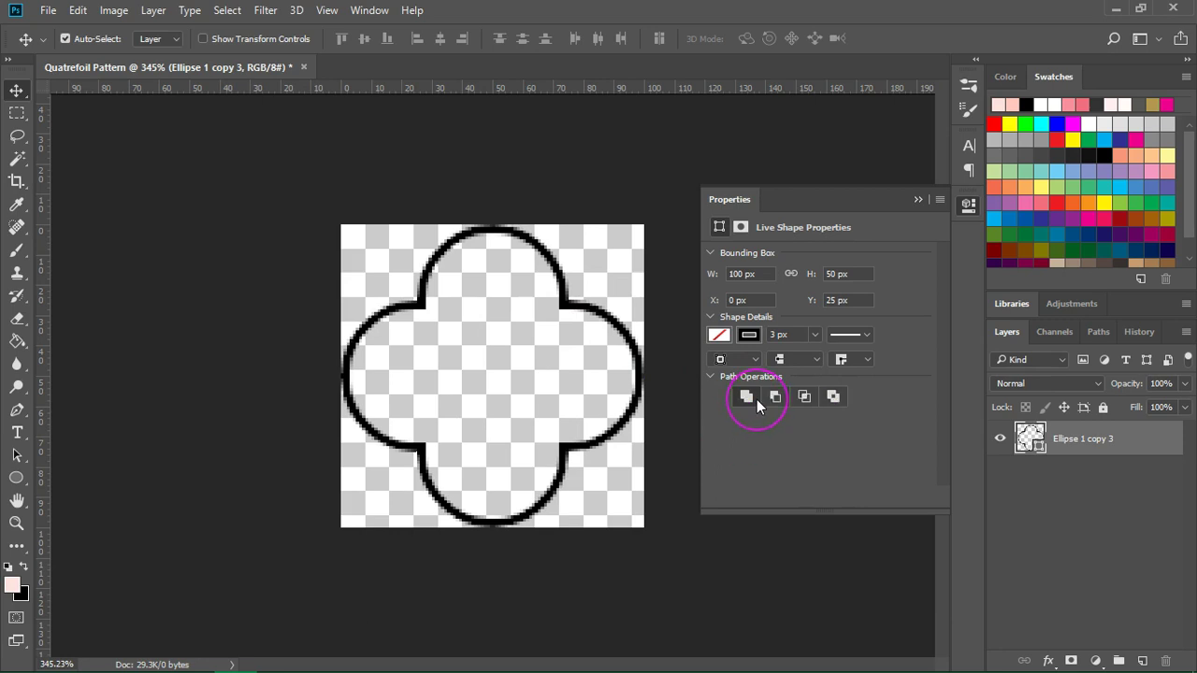
click(969, 204)
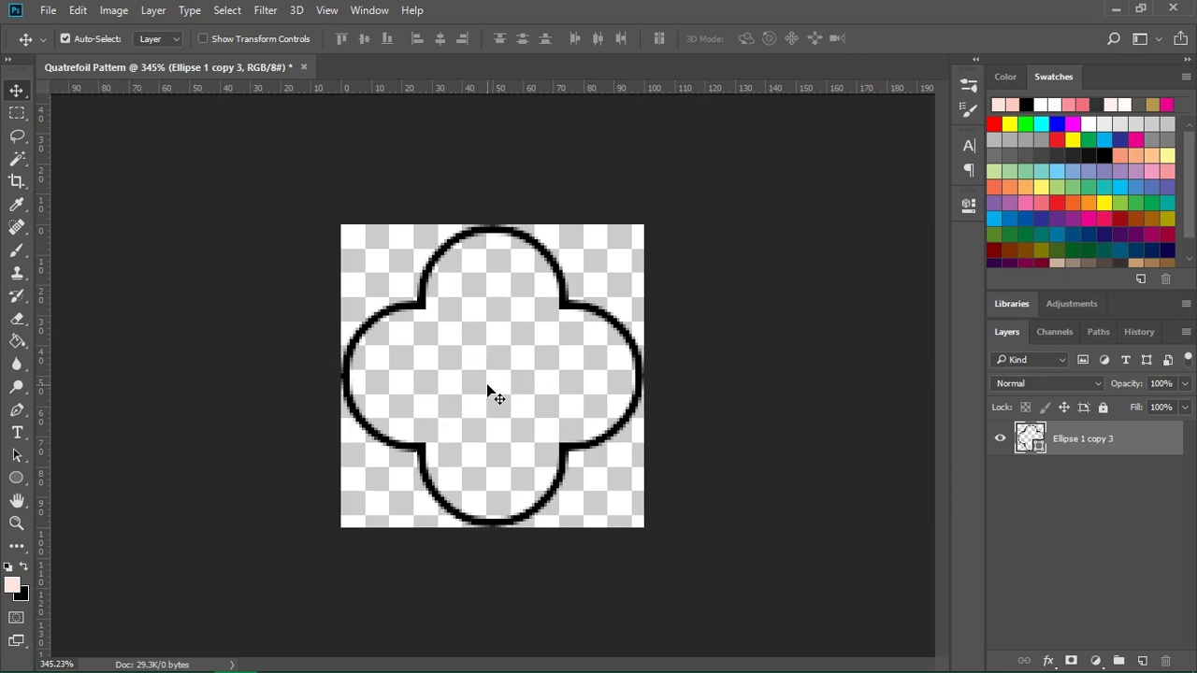
- Define the quatrefoil outline as a pattern named Quatrefoil Pattern
click(80, 12)
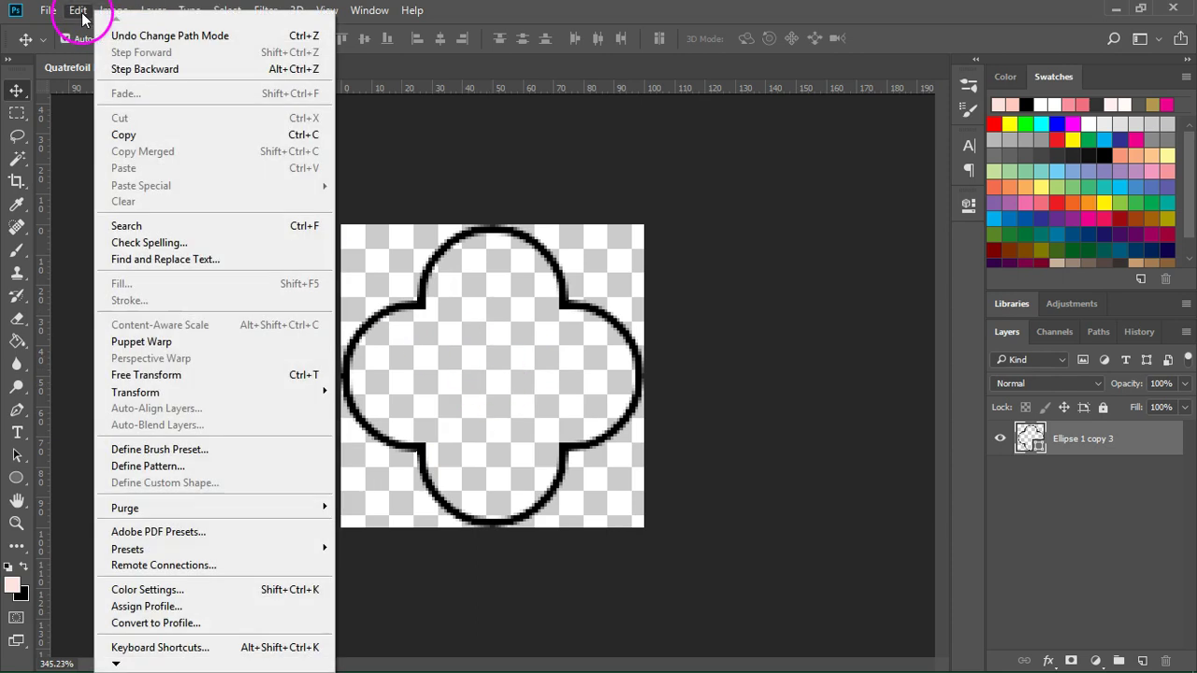
click(172, 468)
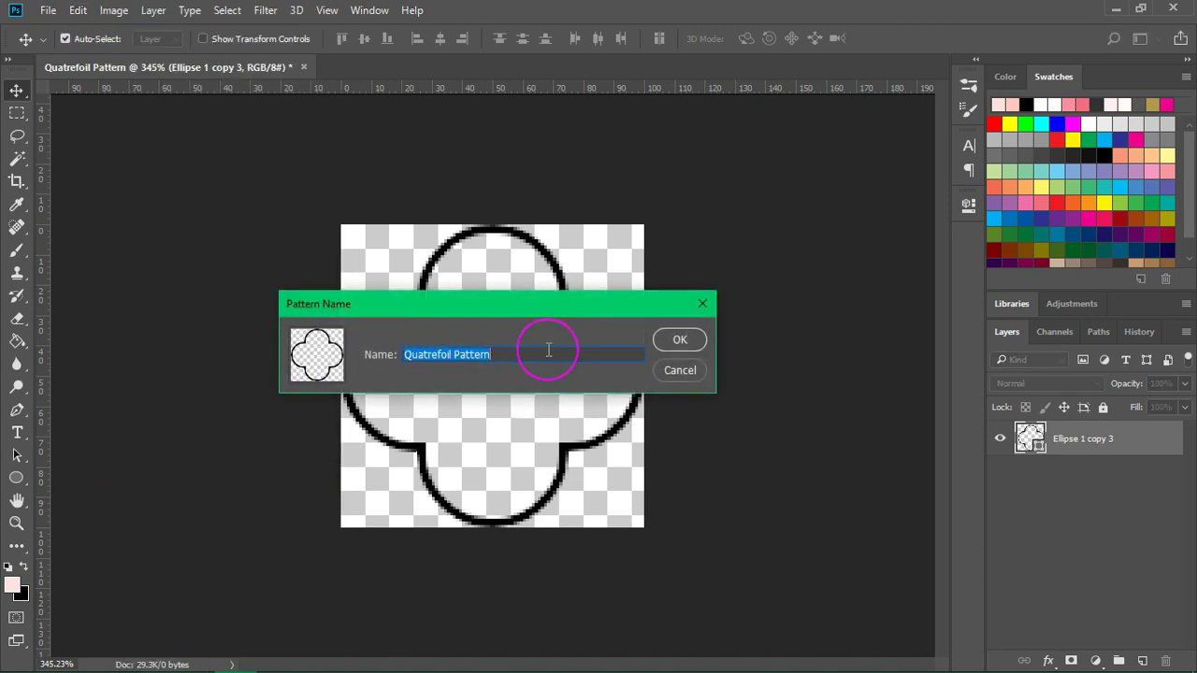
click(687, 339)
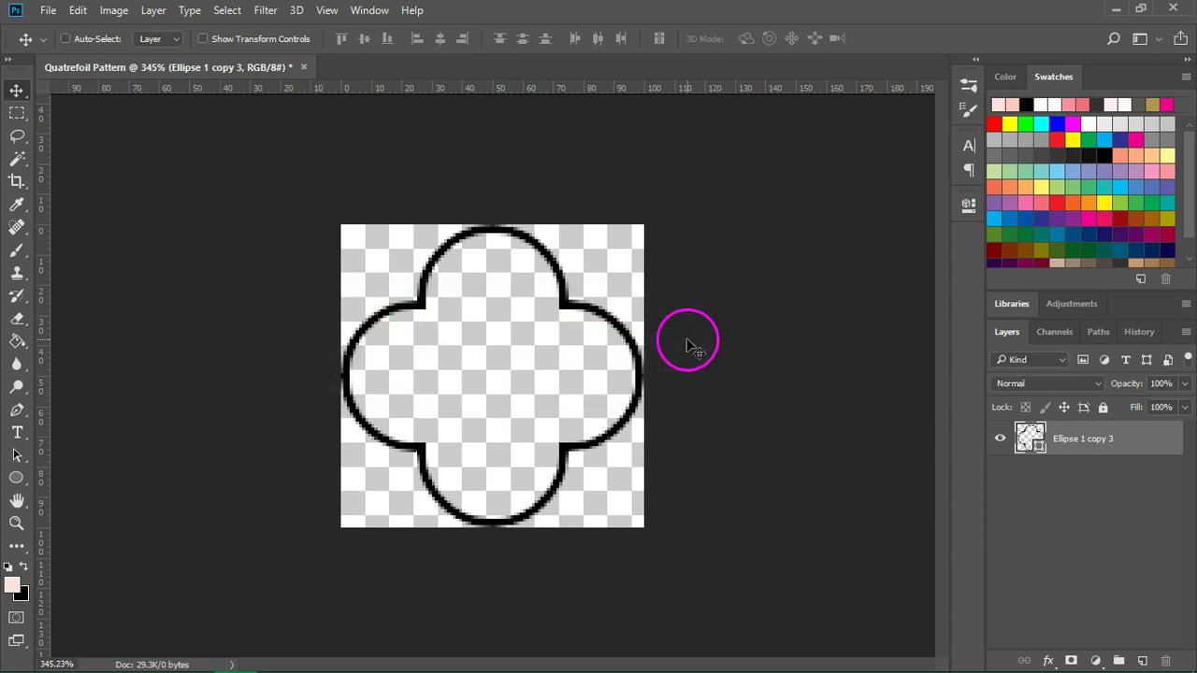
- Create a new white 800×800 px document
click(47, 10)
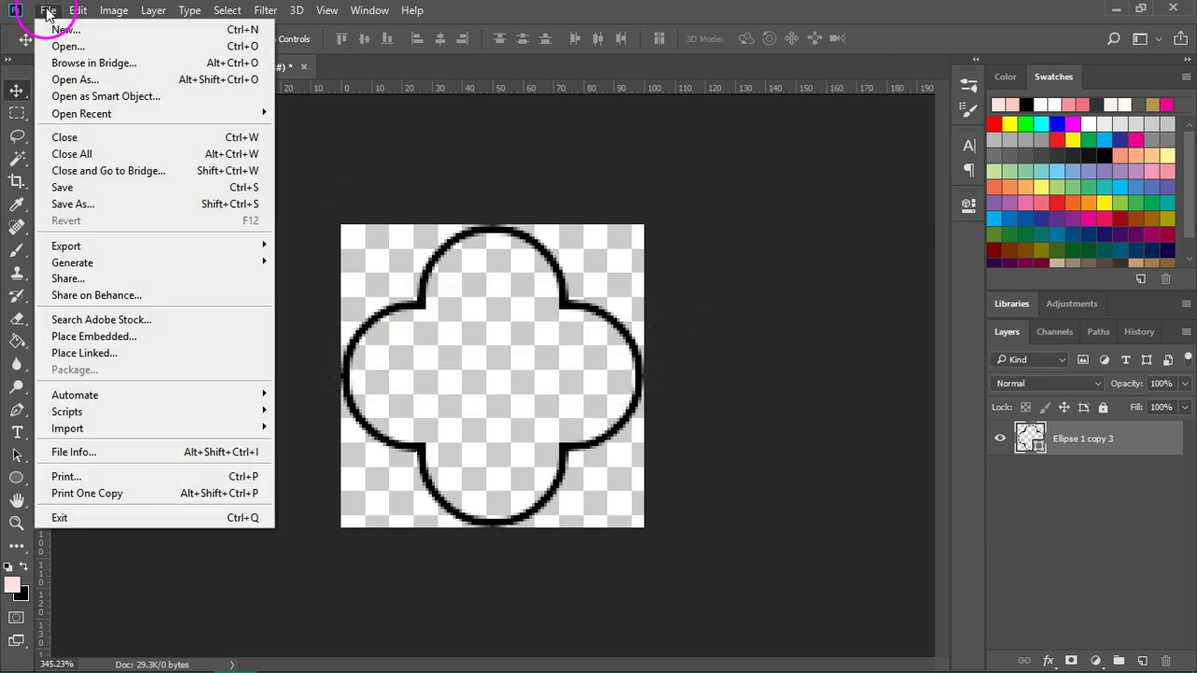
key(Escape)
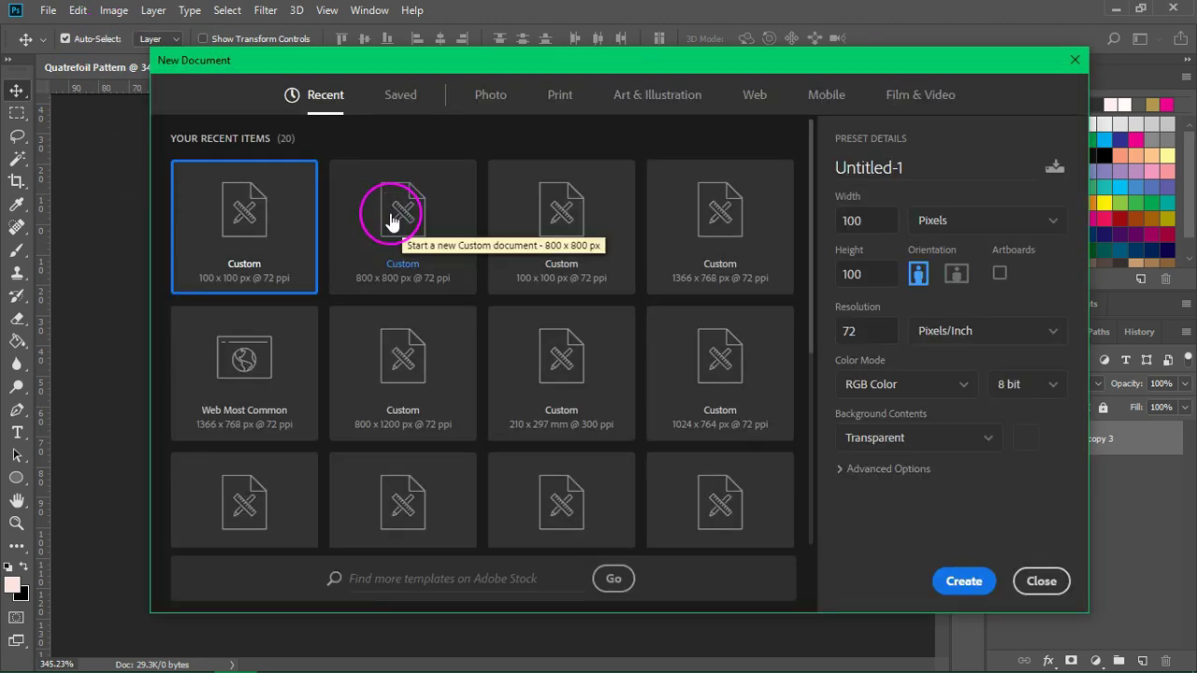
click(392, 220)
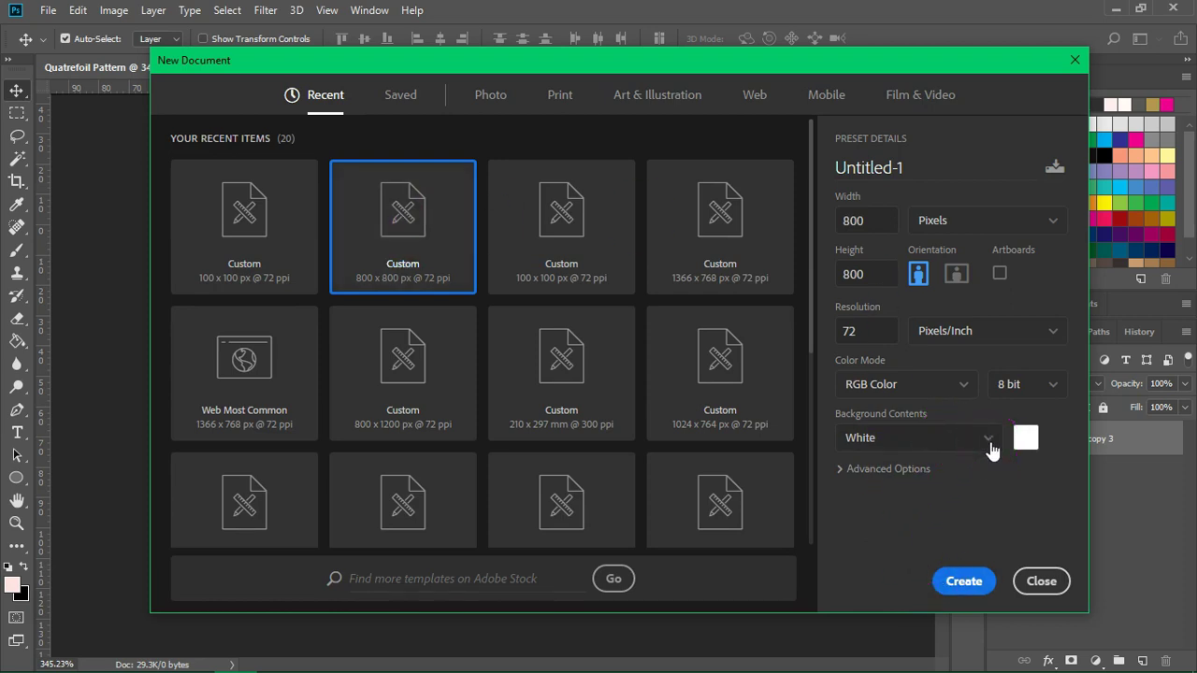
click(947, 578)
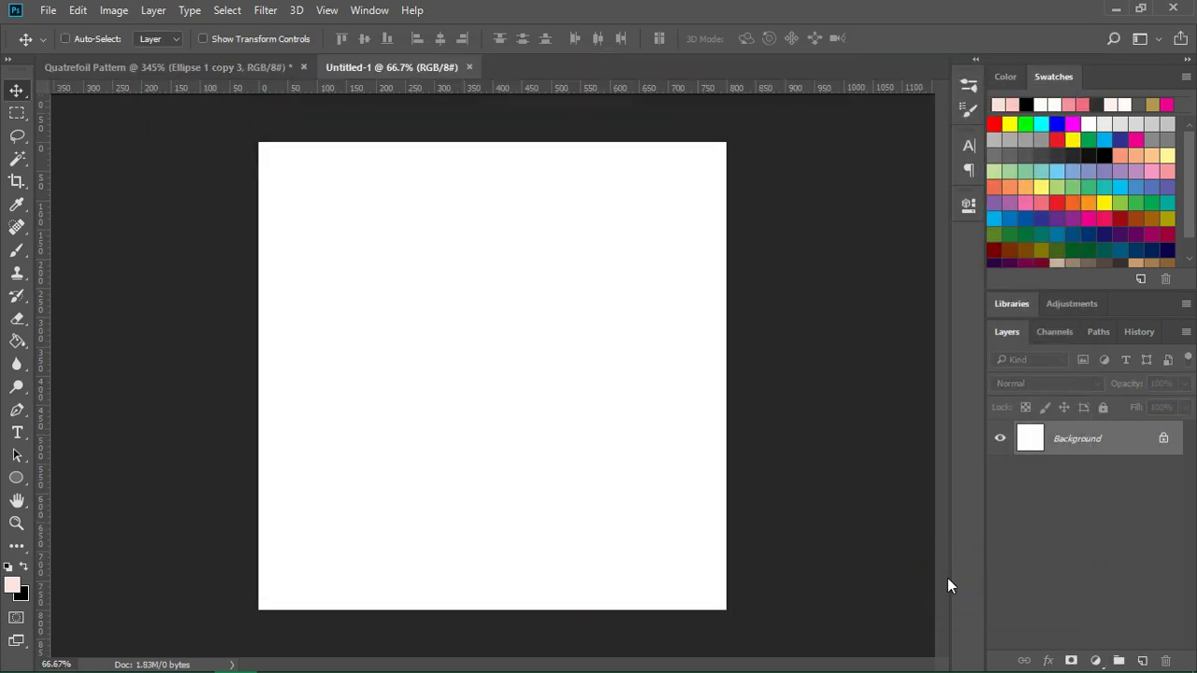
- Add a new layer and fill it with the Quatrefoil Pattern
click(1142, 660)
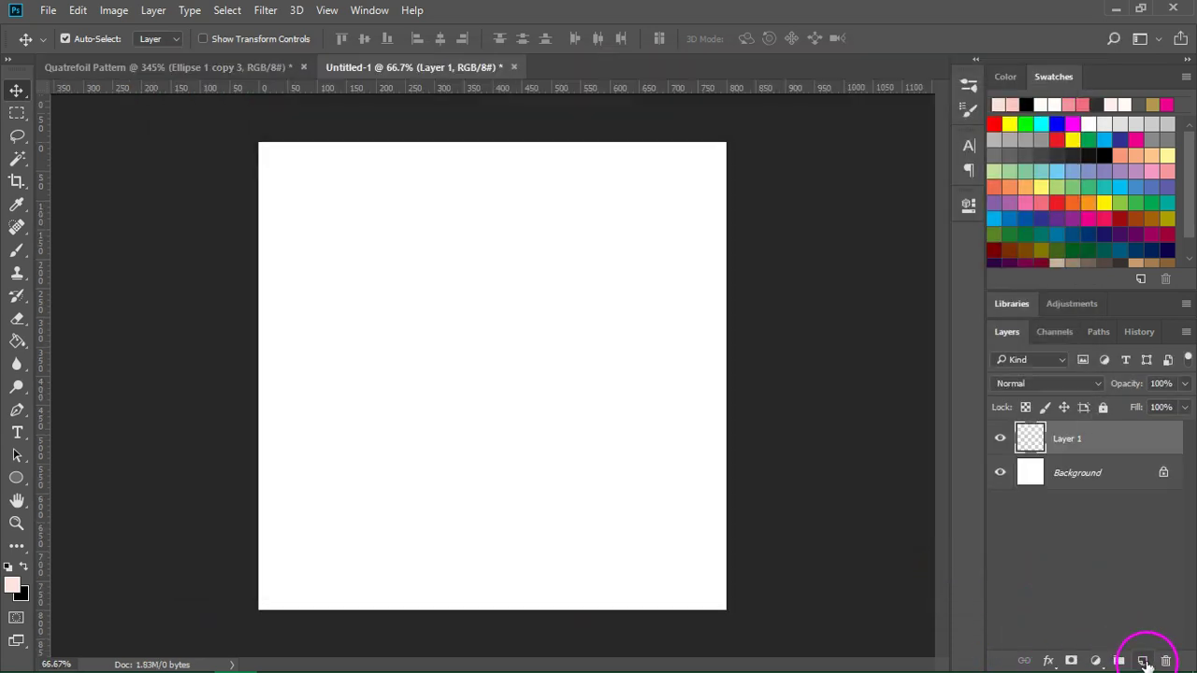
click(78, 11)
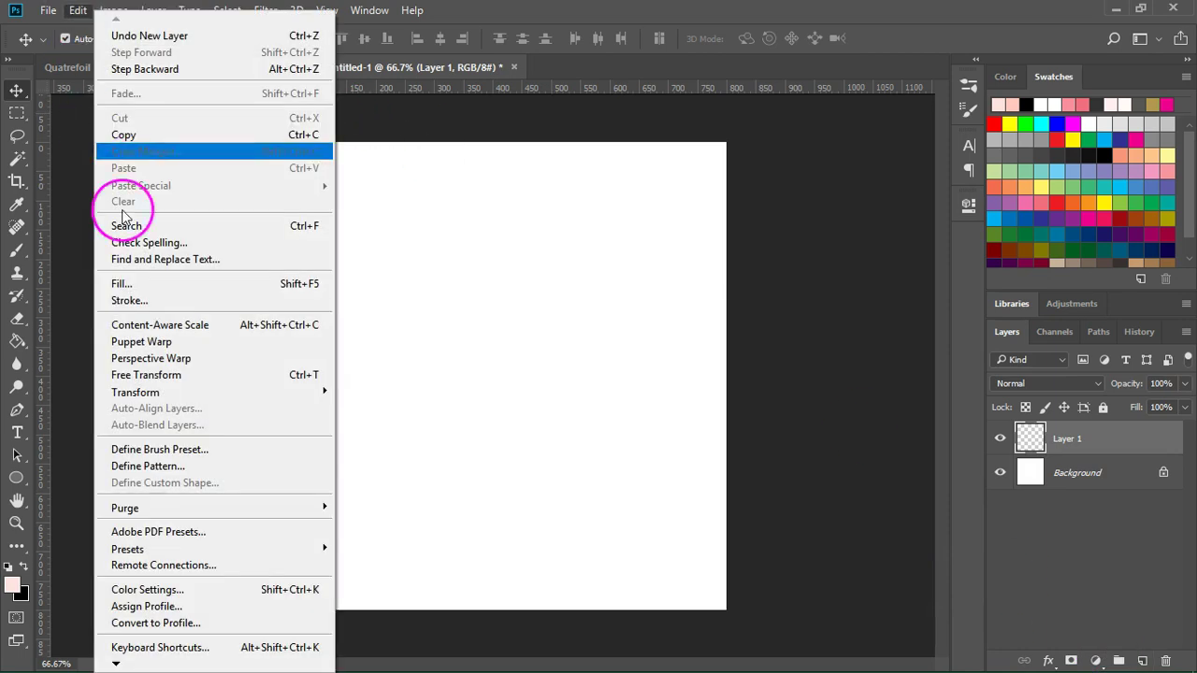
click(117, 286)
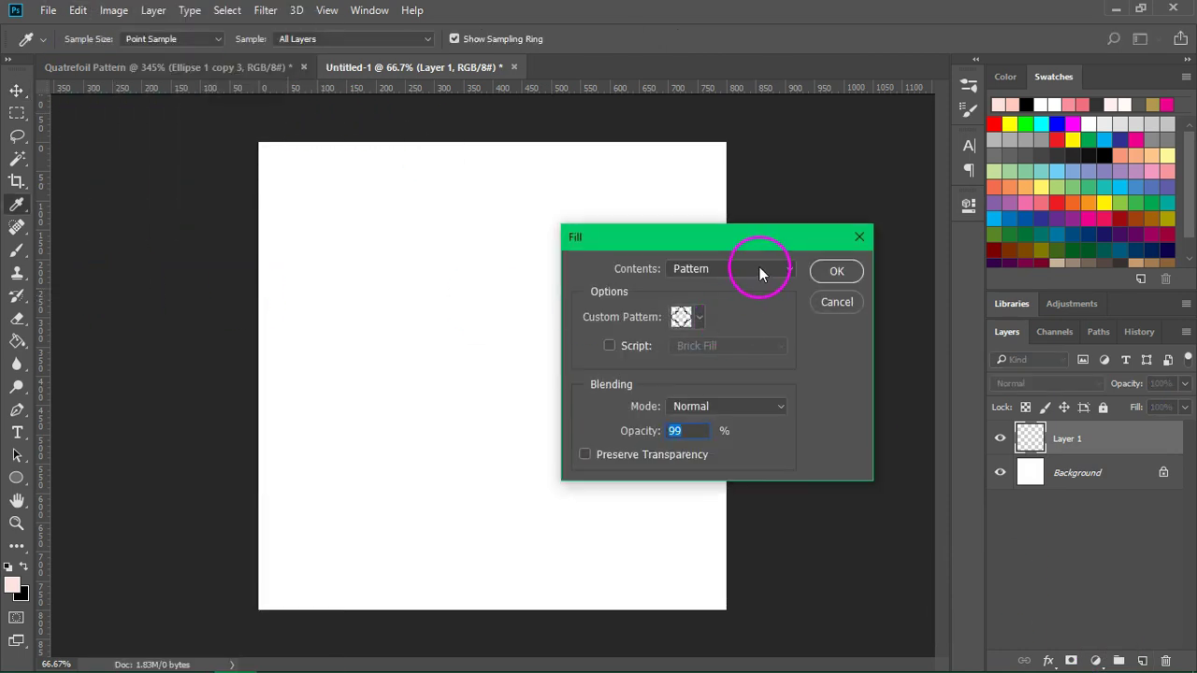
click(699, 318)
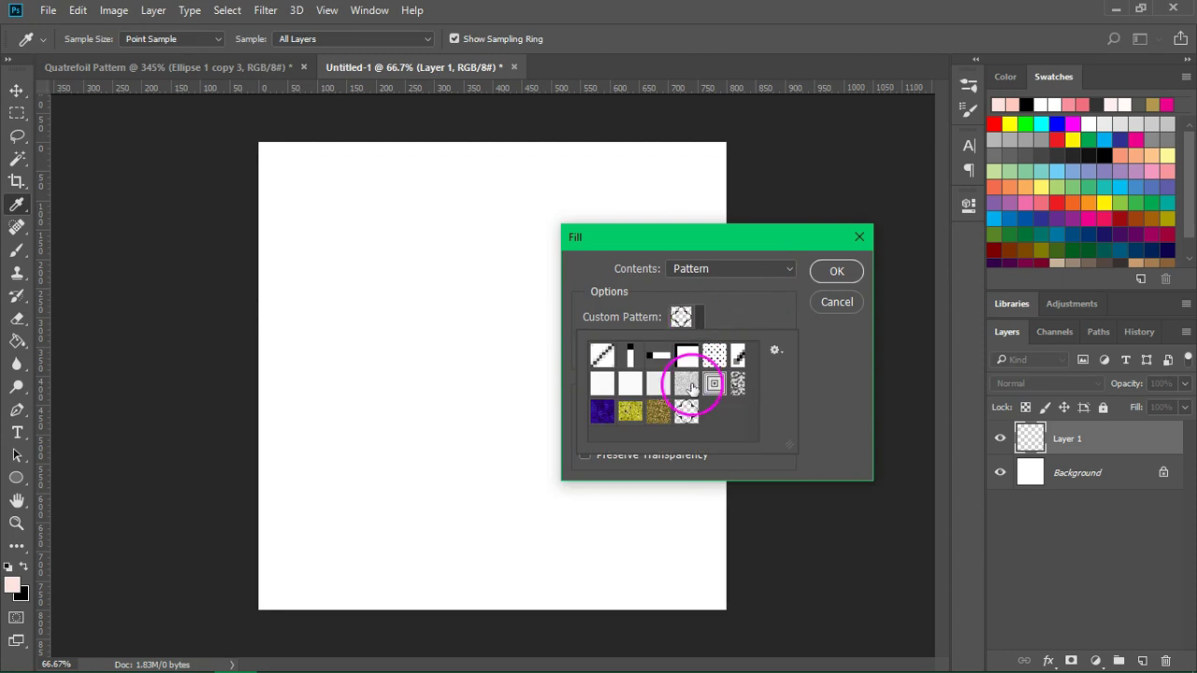
click(685, 423)
click(836, 271)
click(836, 271)
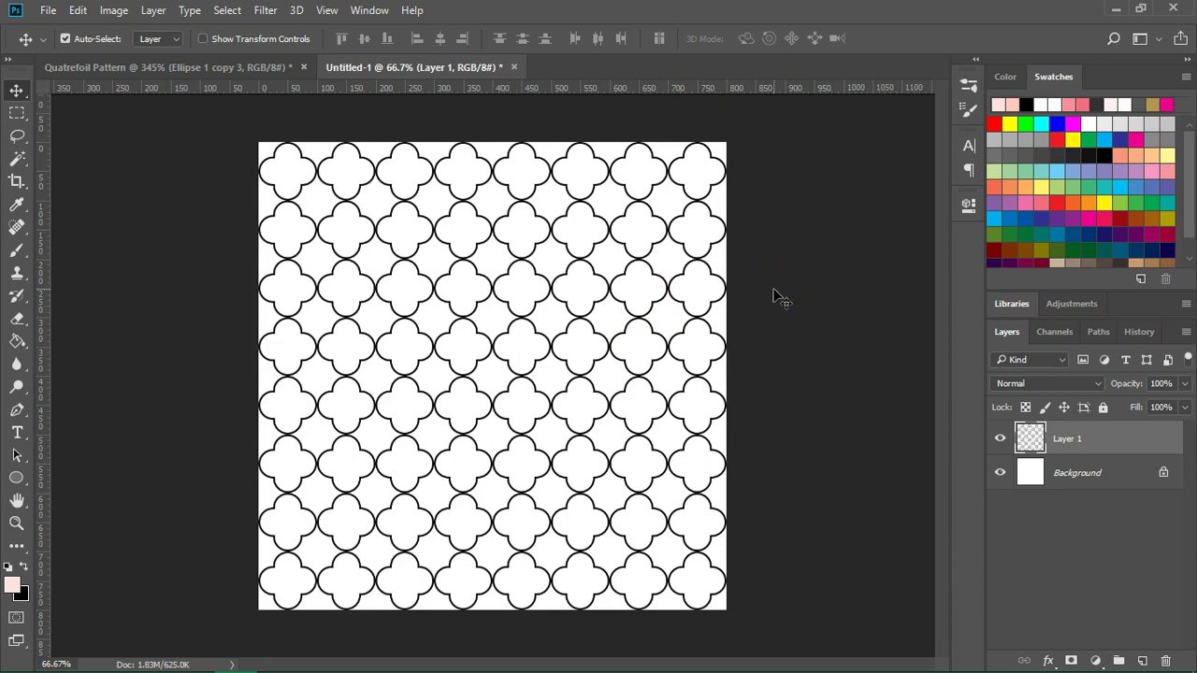
- Duplicate Ellipse 1 copy 3 as Ellipse 1 copy 4 and hide the original
click(106, 66)
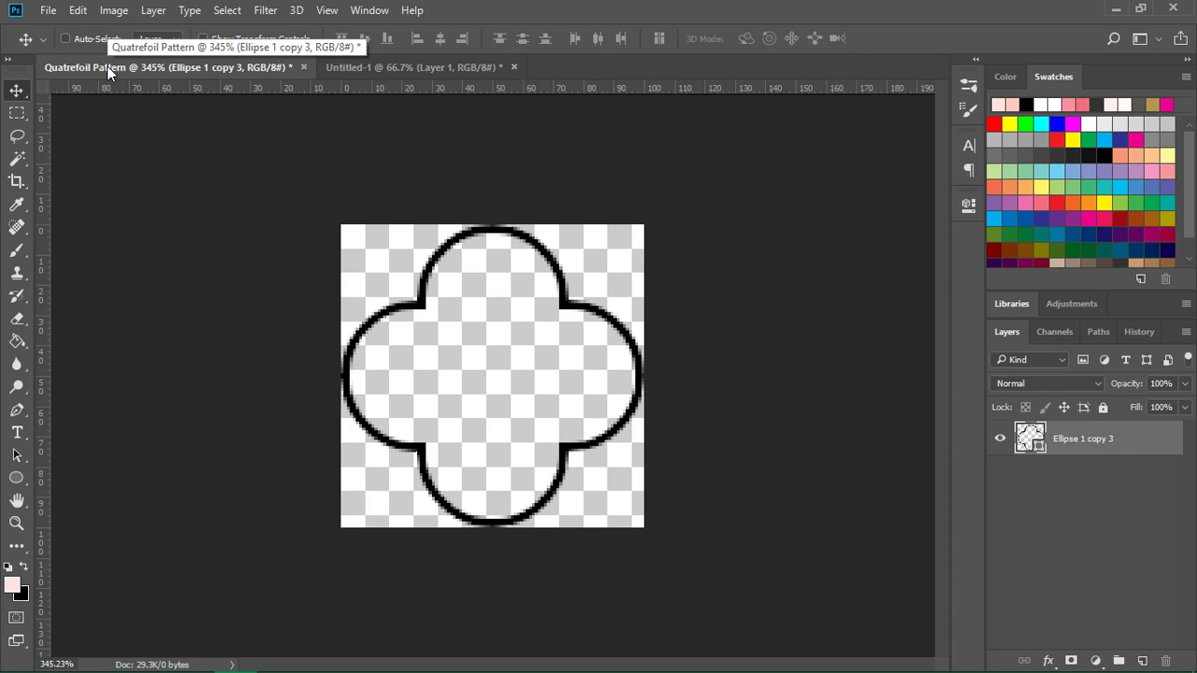
key(ctrl)
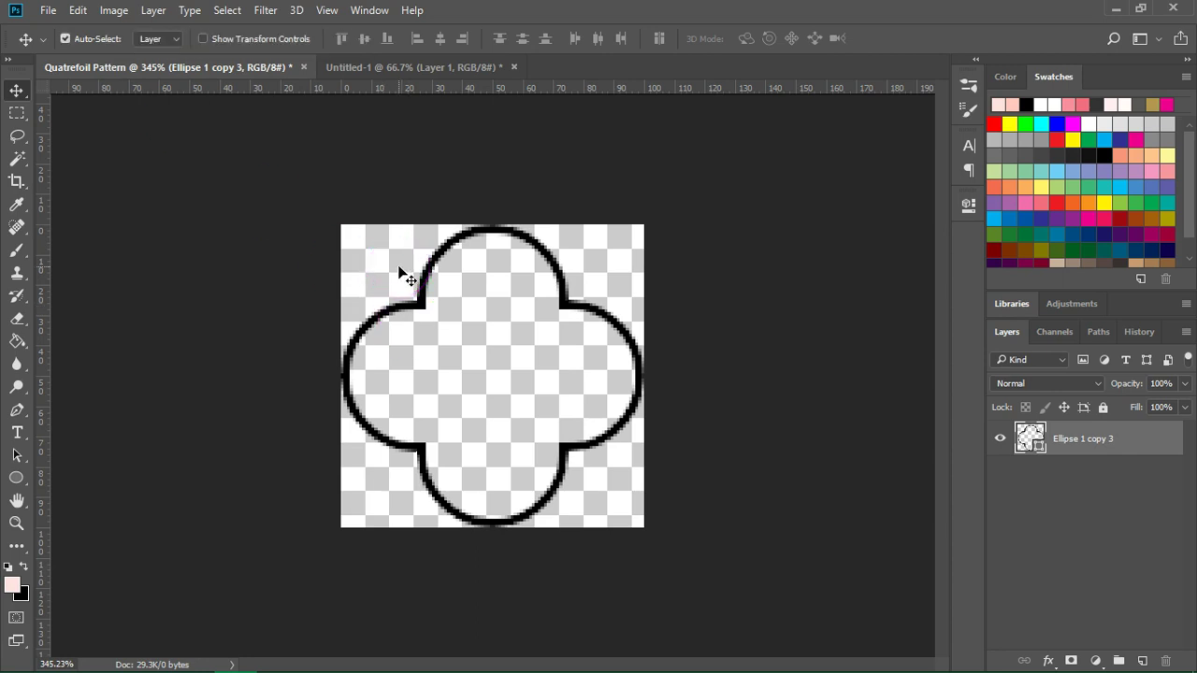
drag(1135, 441, 1141, 661)
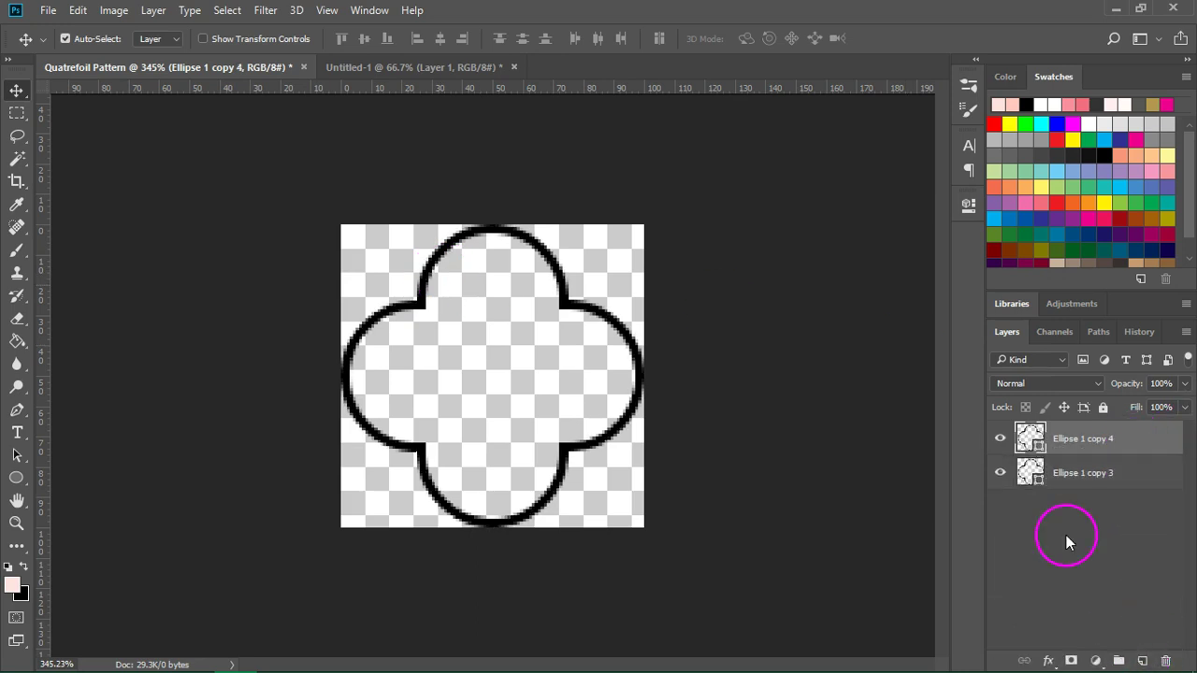
click(1002, 478)
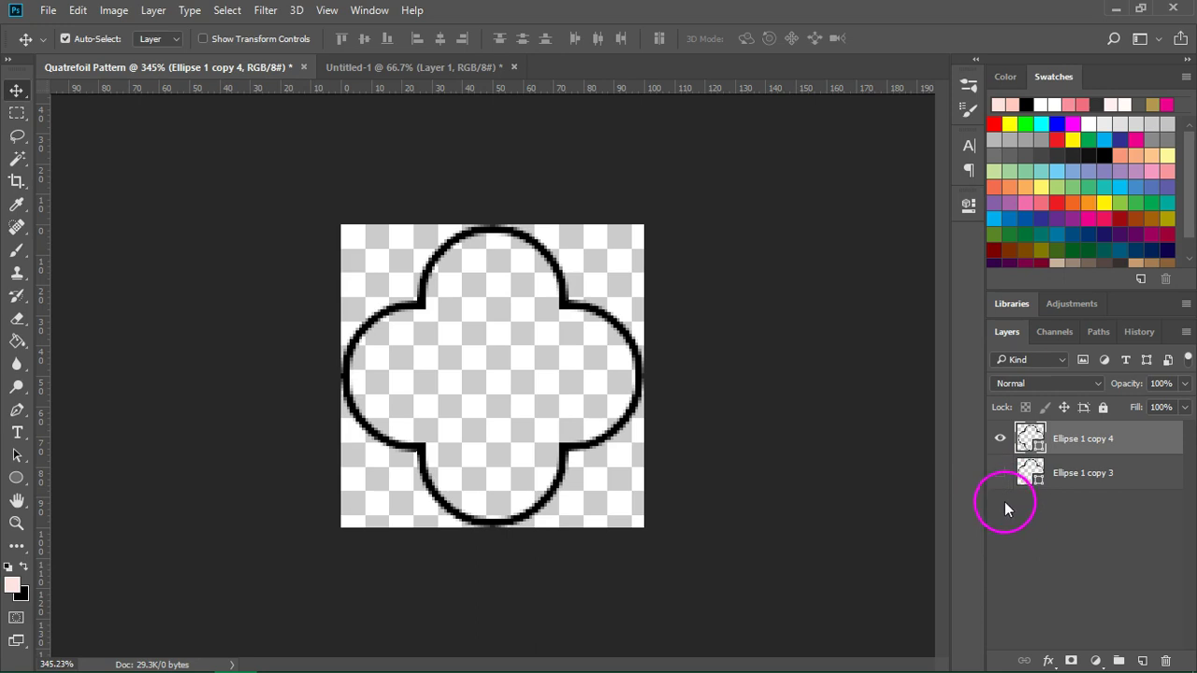
- Draw a 64×64 px square centred over the quatrefoil and select it with Ellipse 1 copy 4
click(16, 477)
click(68, 479)
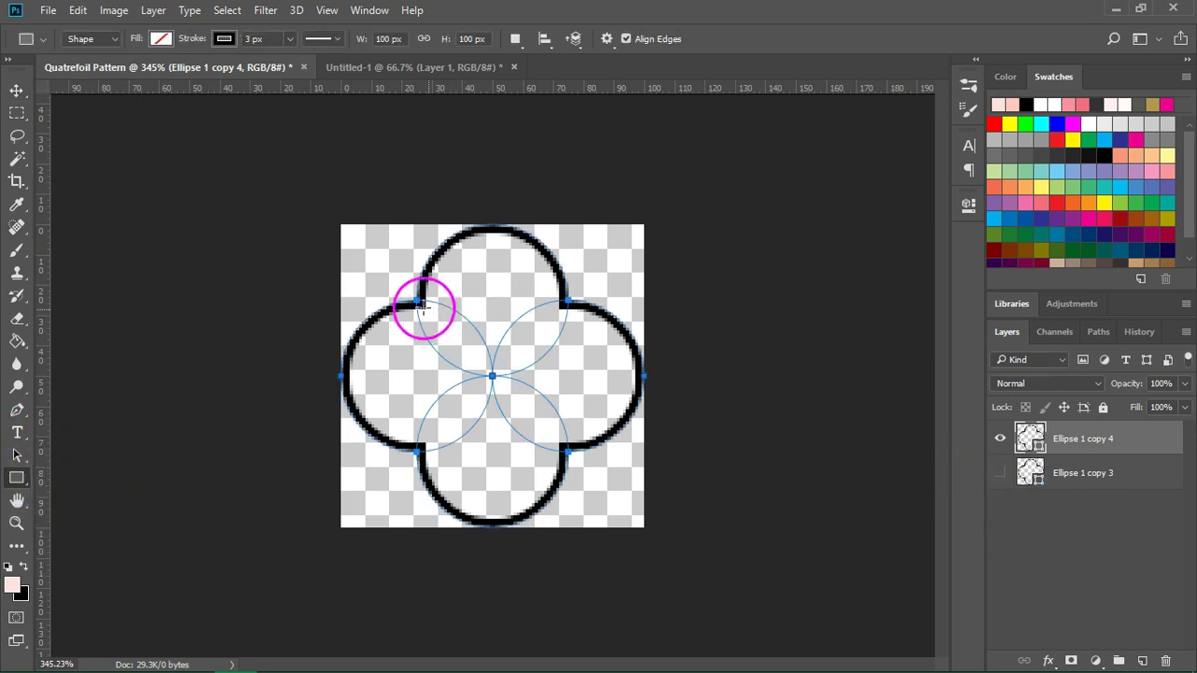
drag(390, 272, 585, 481)
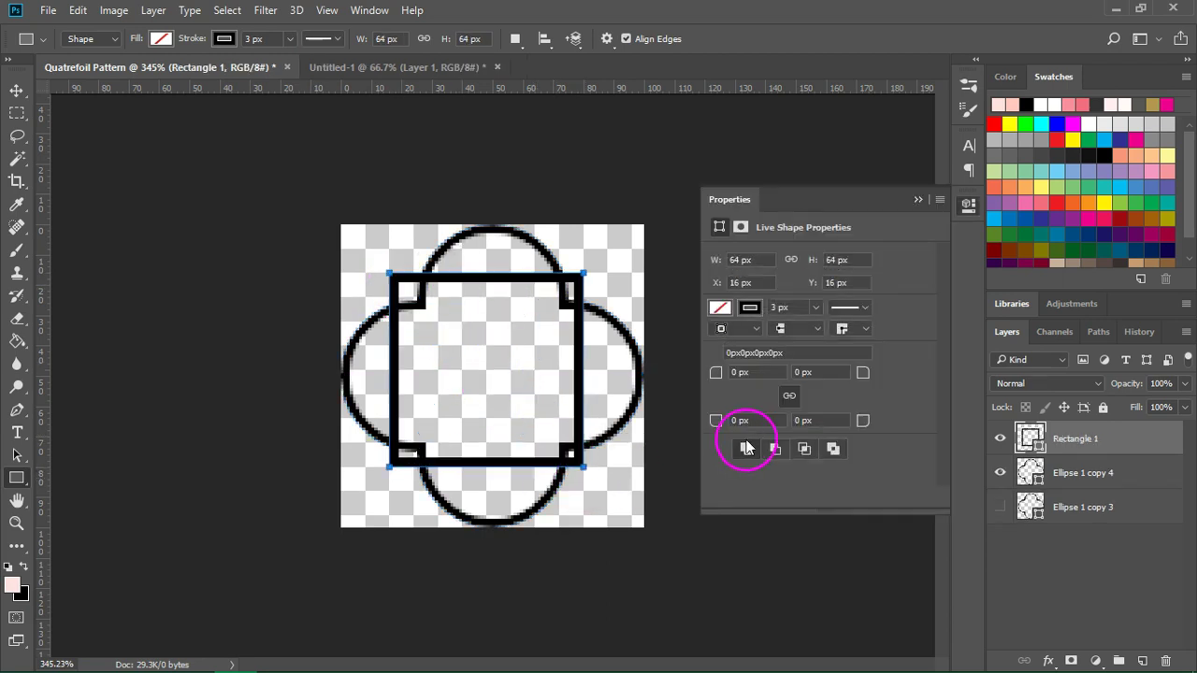
click(791, 262)
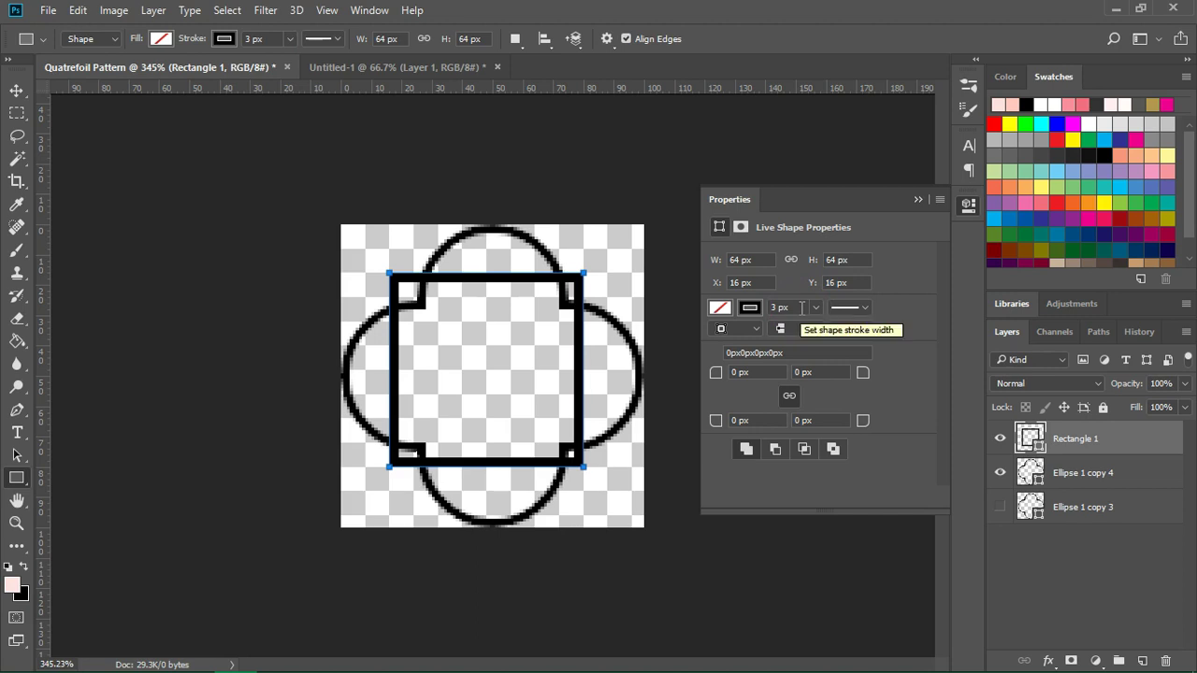
click(968, 204)
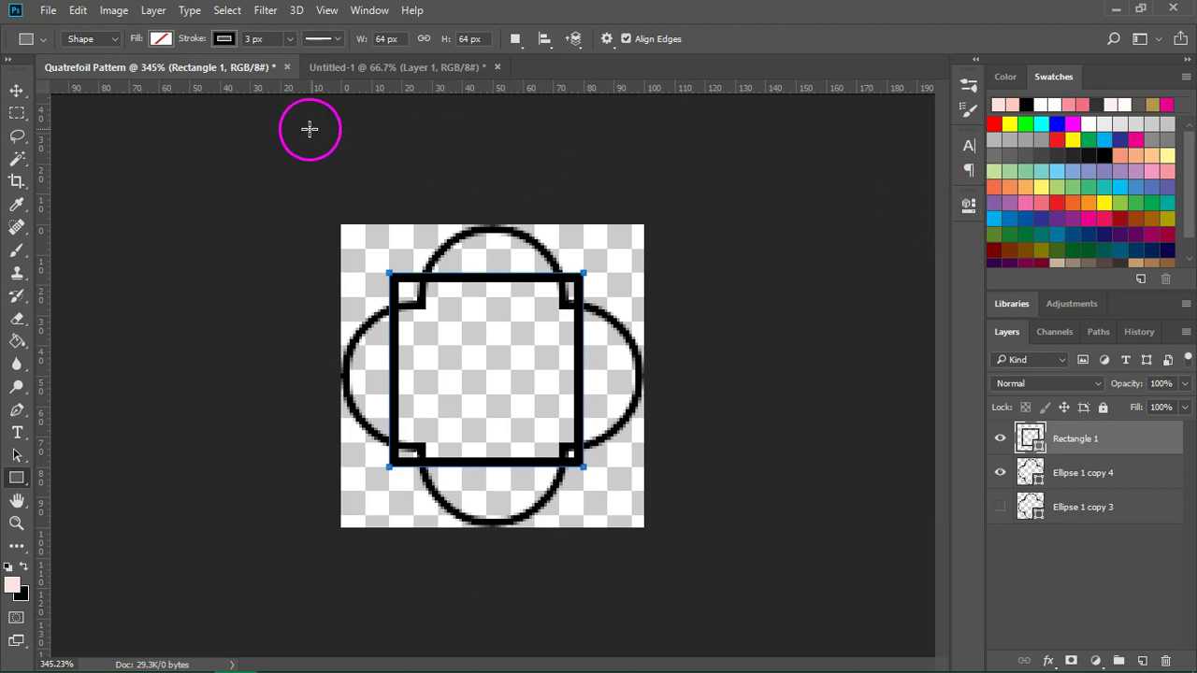
key(v)
drag(457, 280, 464, 284)
shift+click(1113, 472)
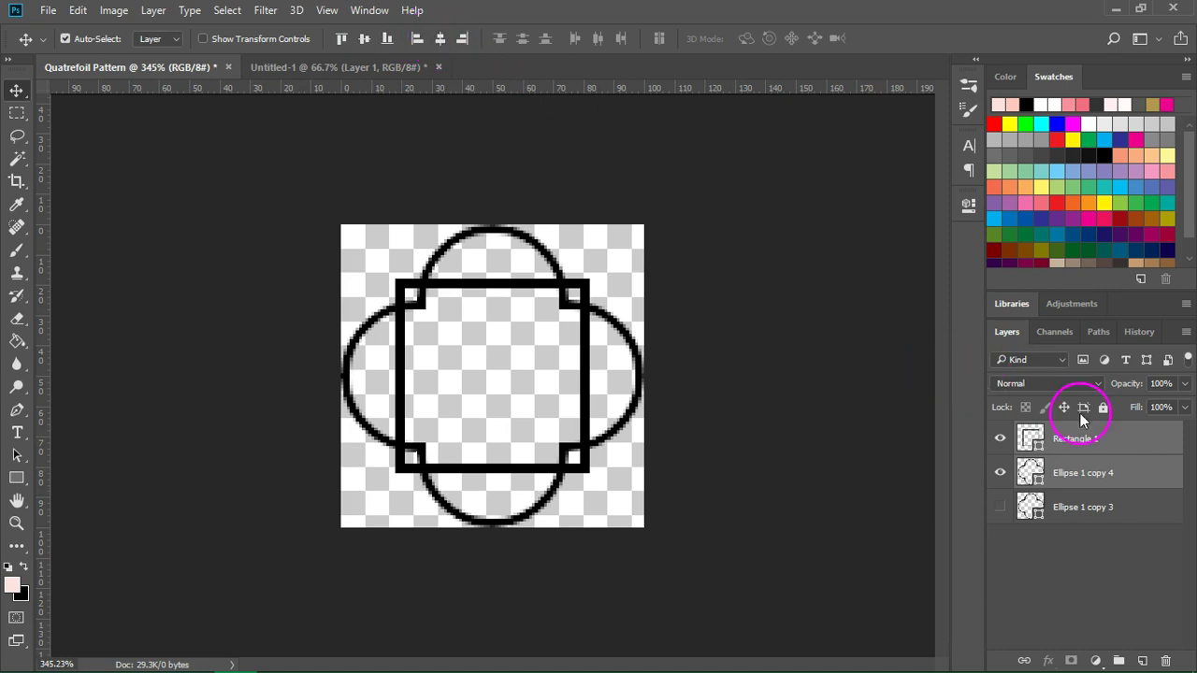
- Merge the square and quatrefoil, then save it as pattern 'BarbedQuatrefoil Pattern'
right_click(1149, 473)
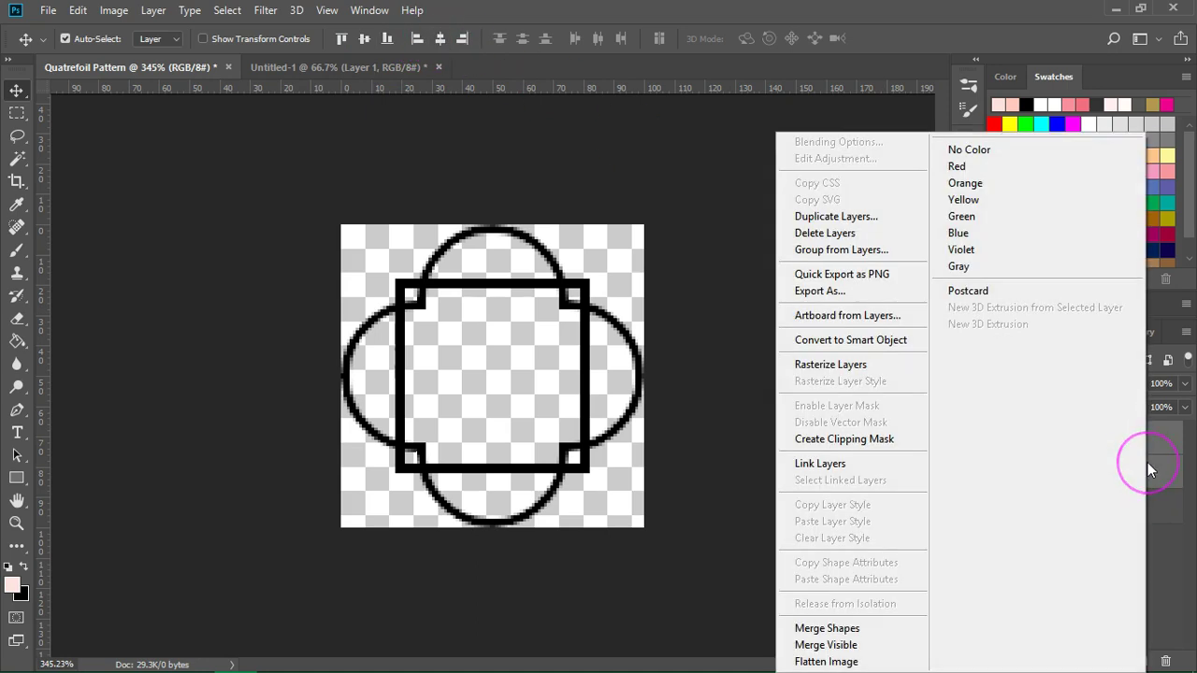
click(813, 630)
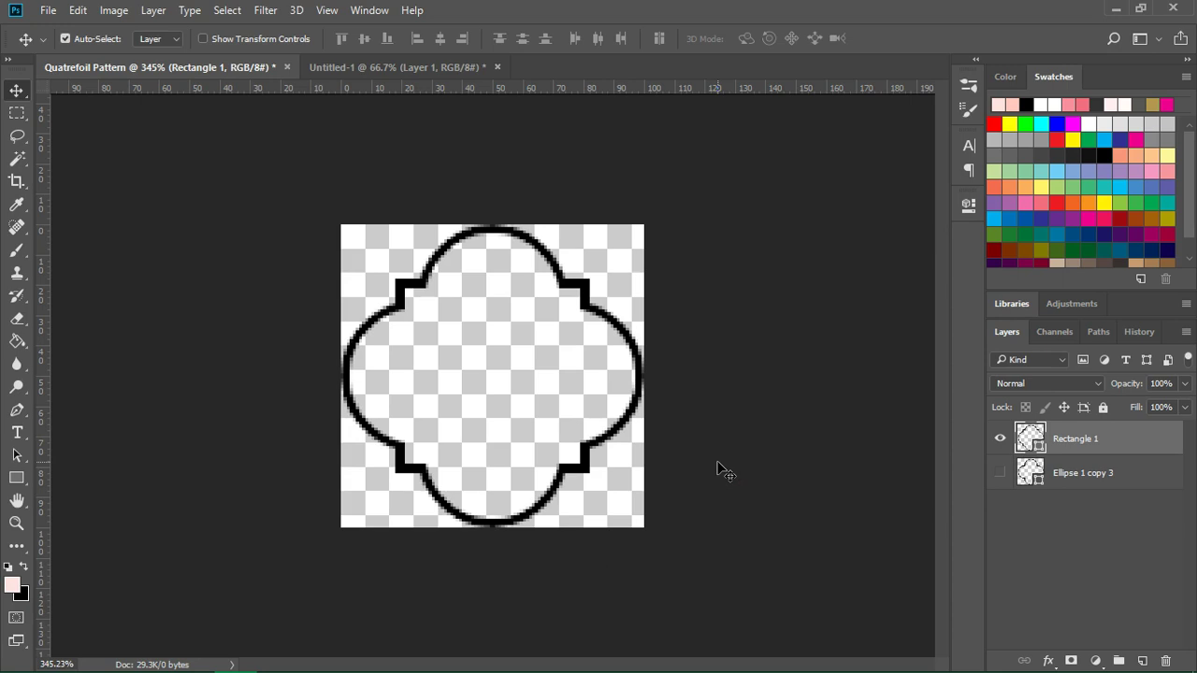
click(78, 10)
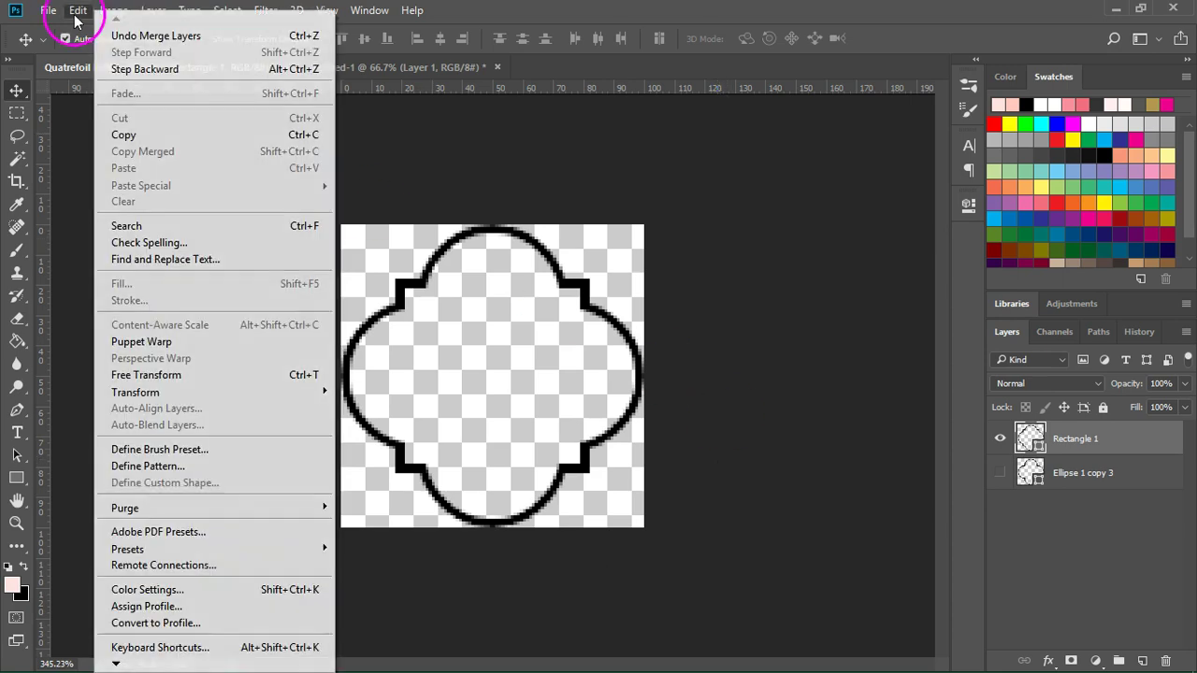
click(191, 465)
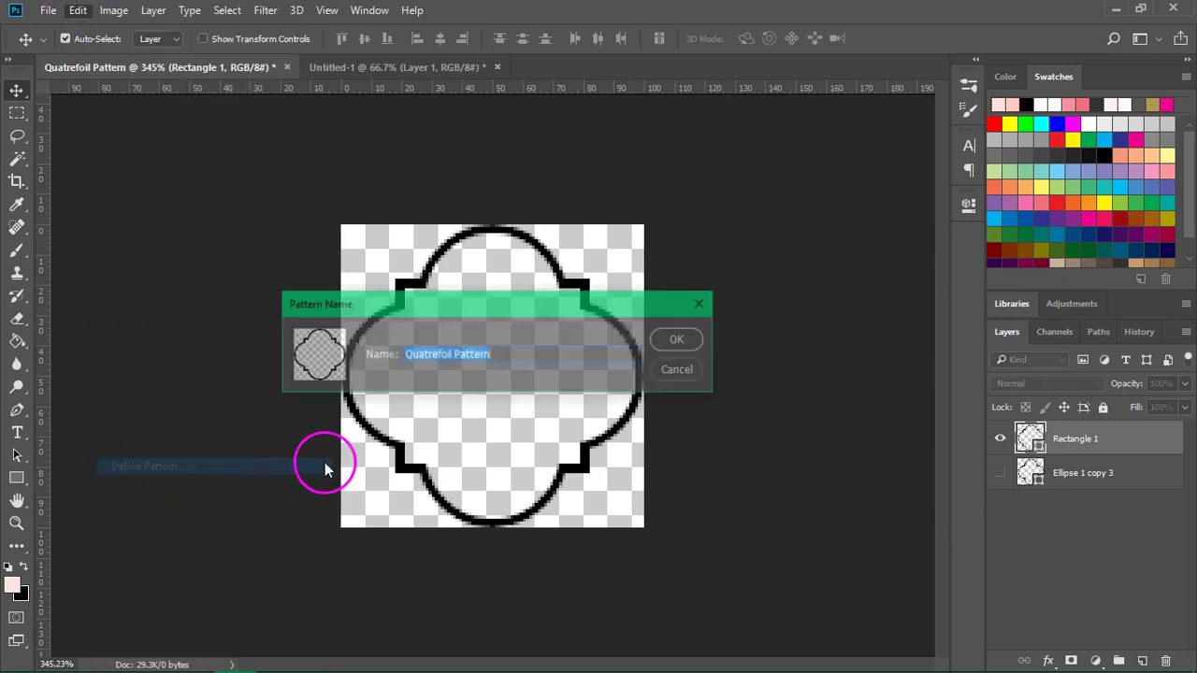
click(408, 354)
text(Bar)
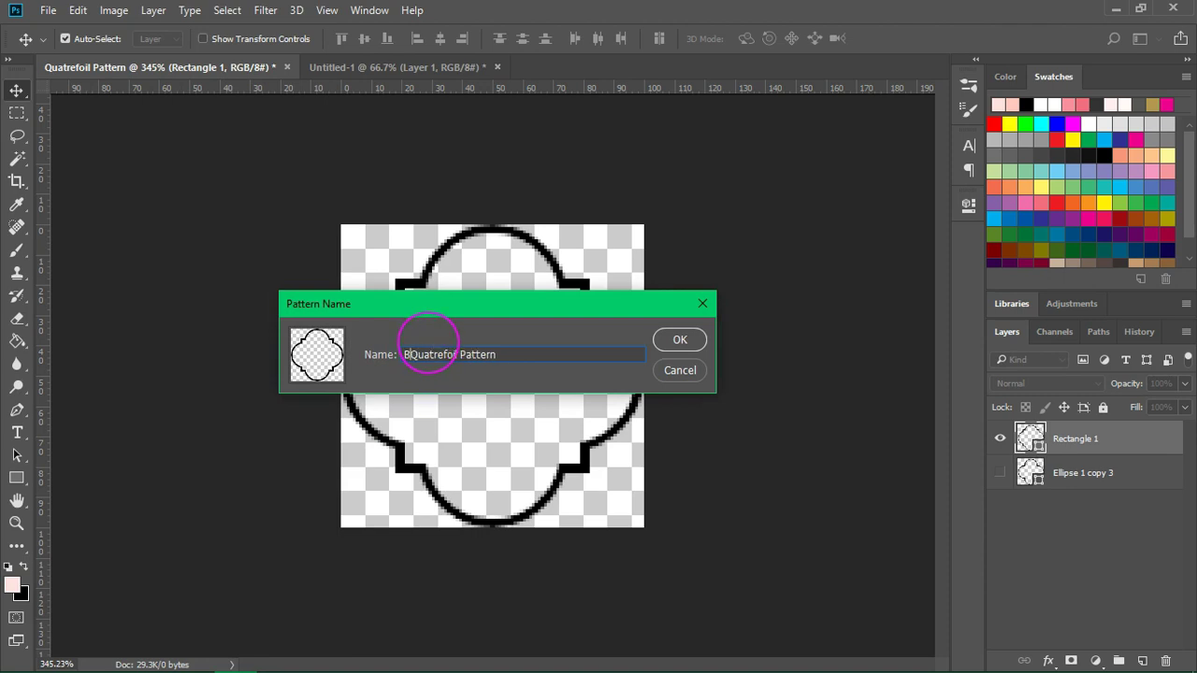
text(bed)
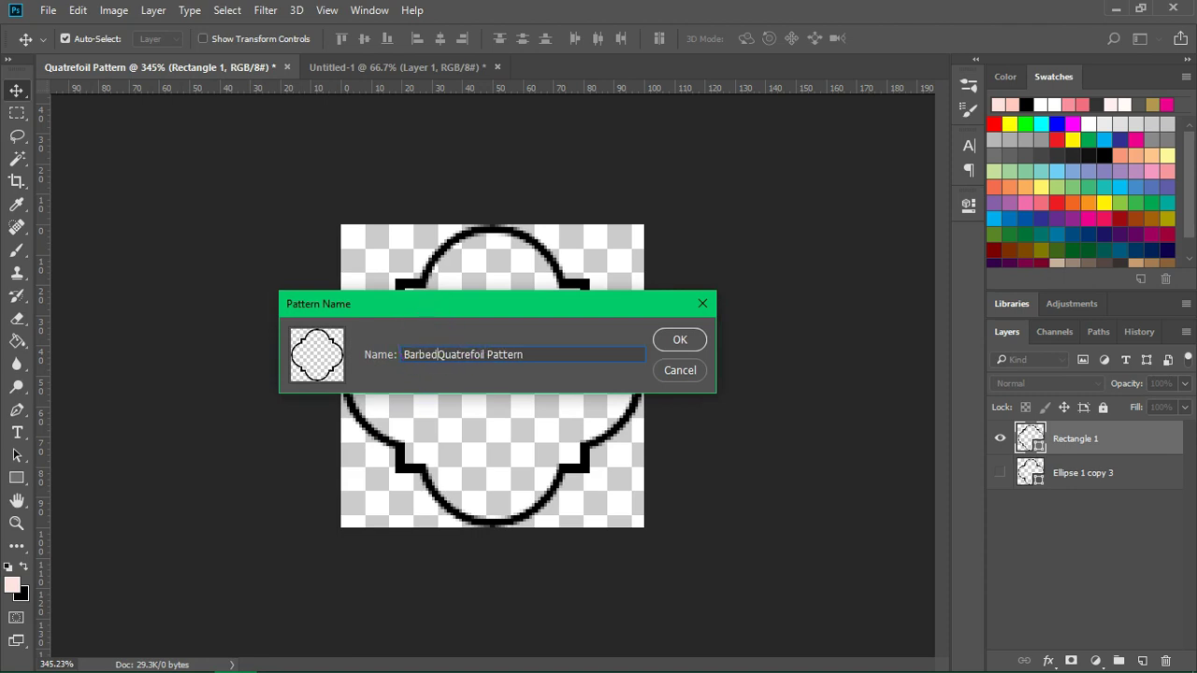
click(680, 343)
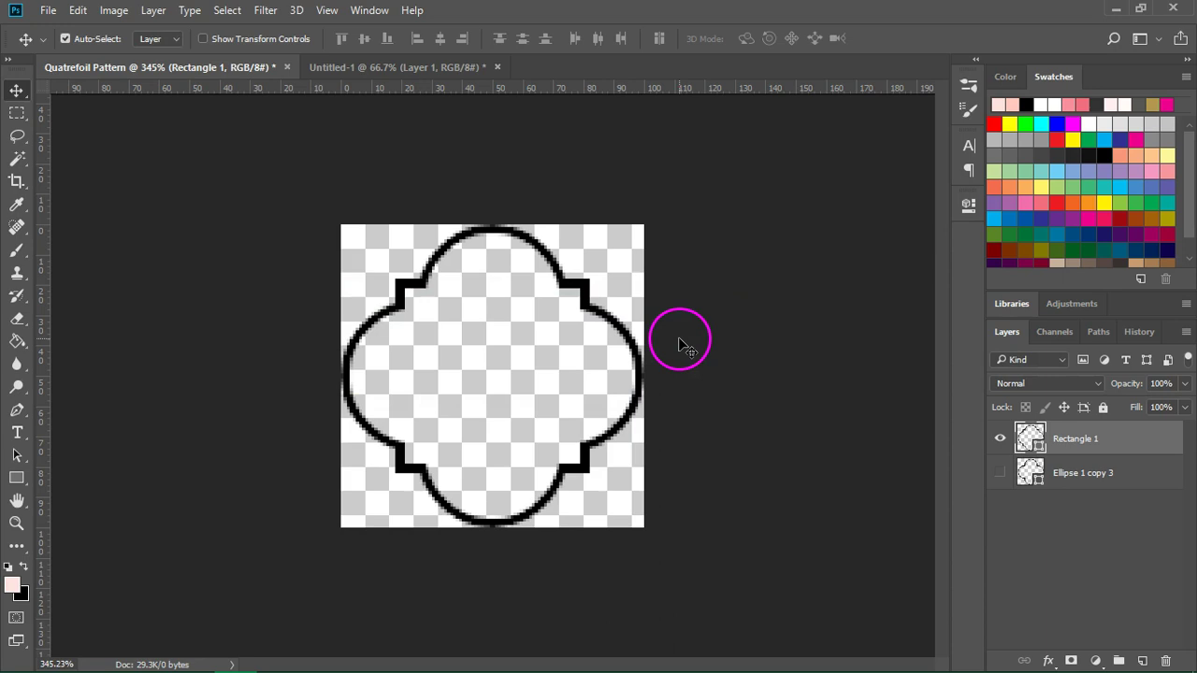
- In Untitled-1, hide Layer 1 and fill a new Layer 2 with the barbed quatrefoil pattern
click(338, 66)
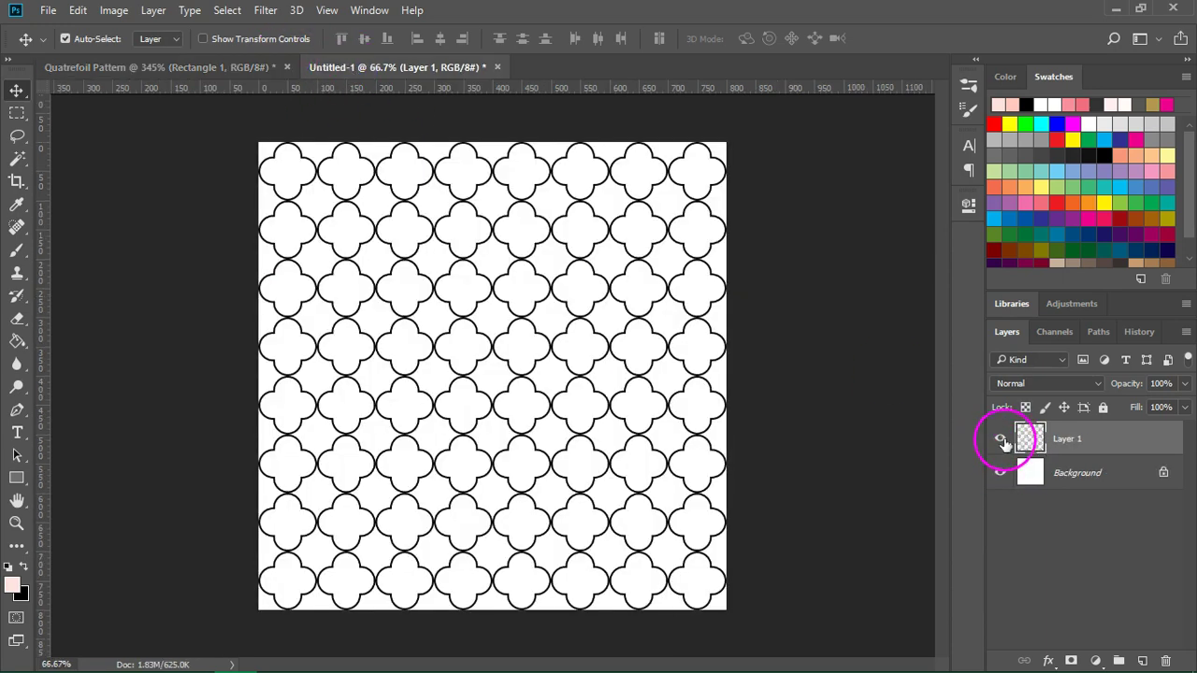
click(1000, 439)
click(1142, 661)
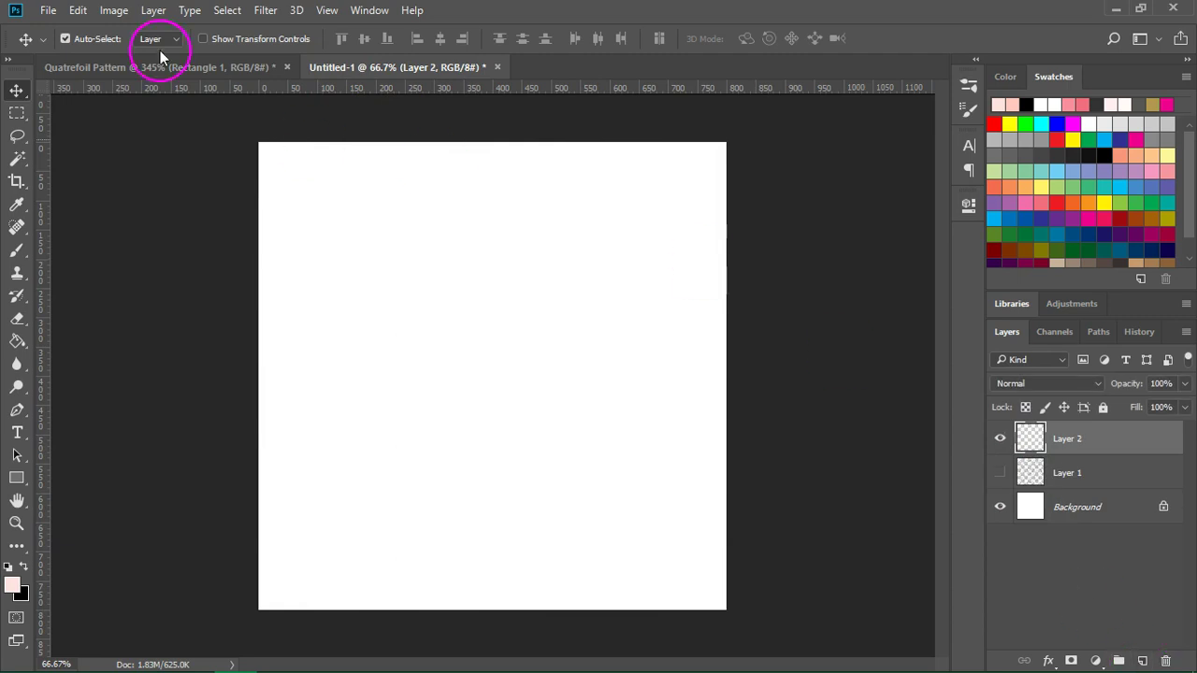
click(78, 10)
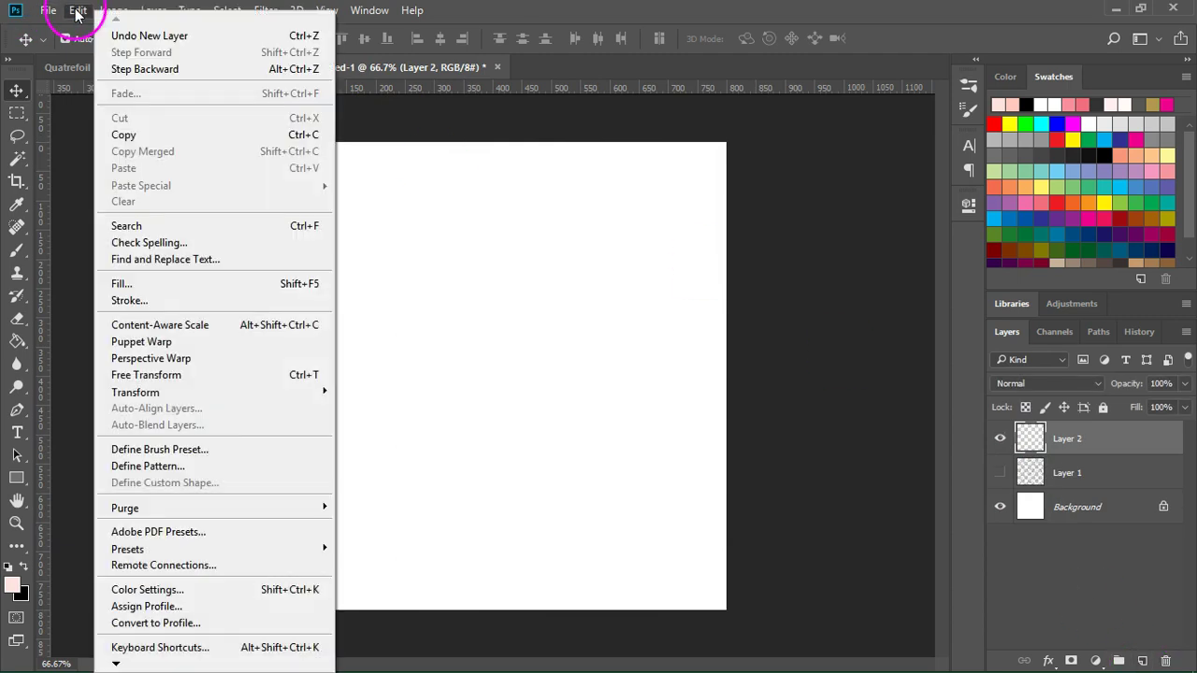
click(152, 280)
click(688, 323)
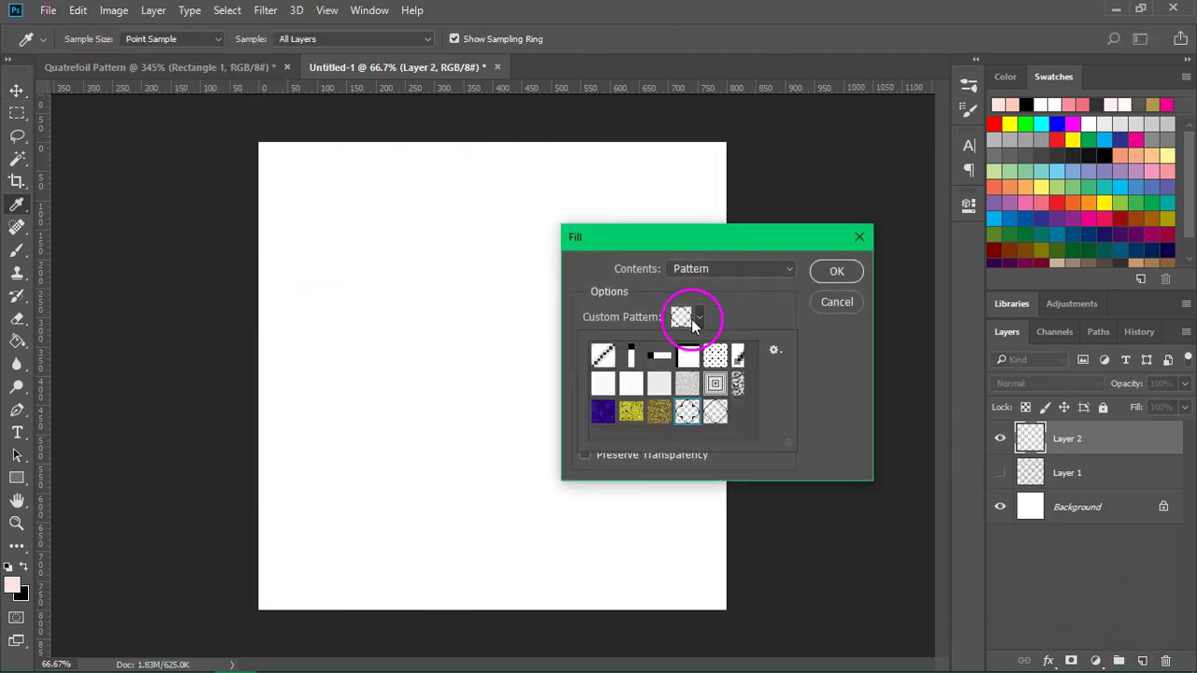
click(716, 417)
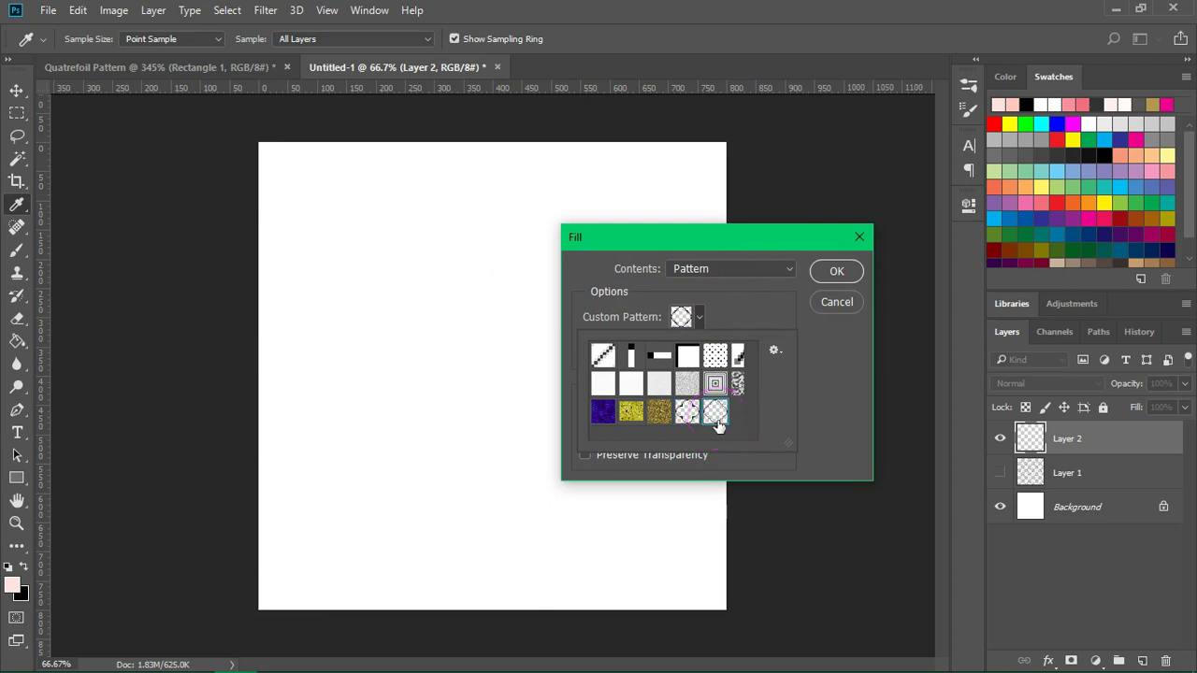
click(834, 270)
click(834, 270)
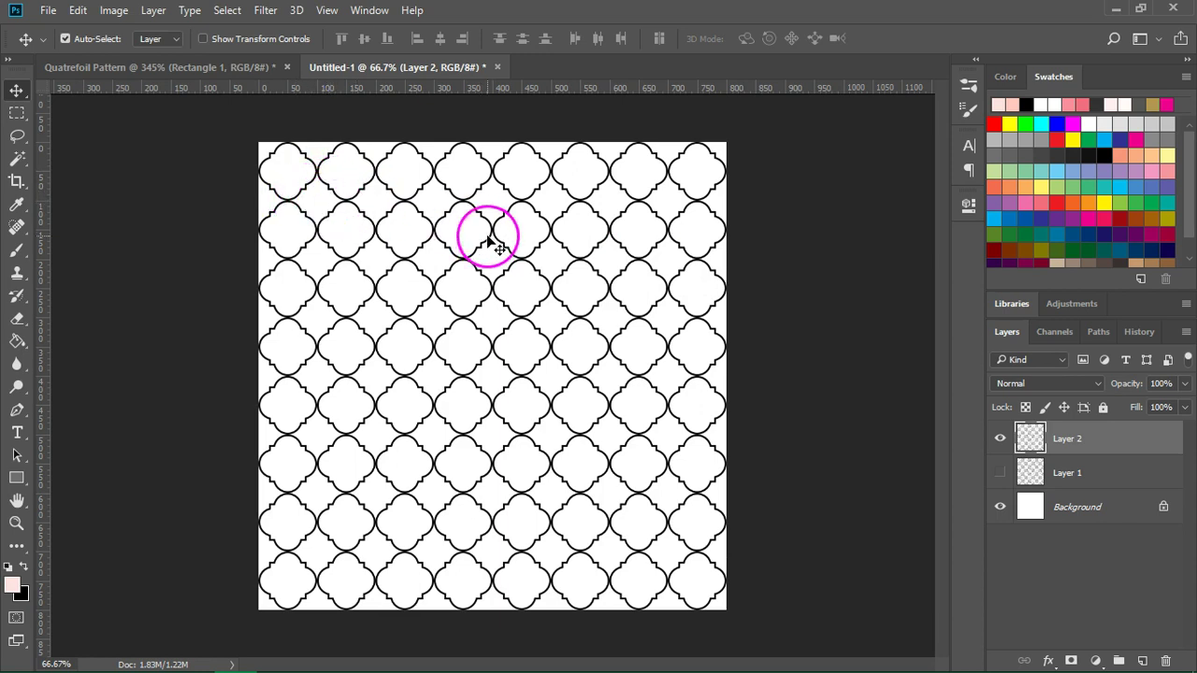
key(ctrl)
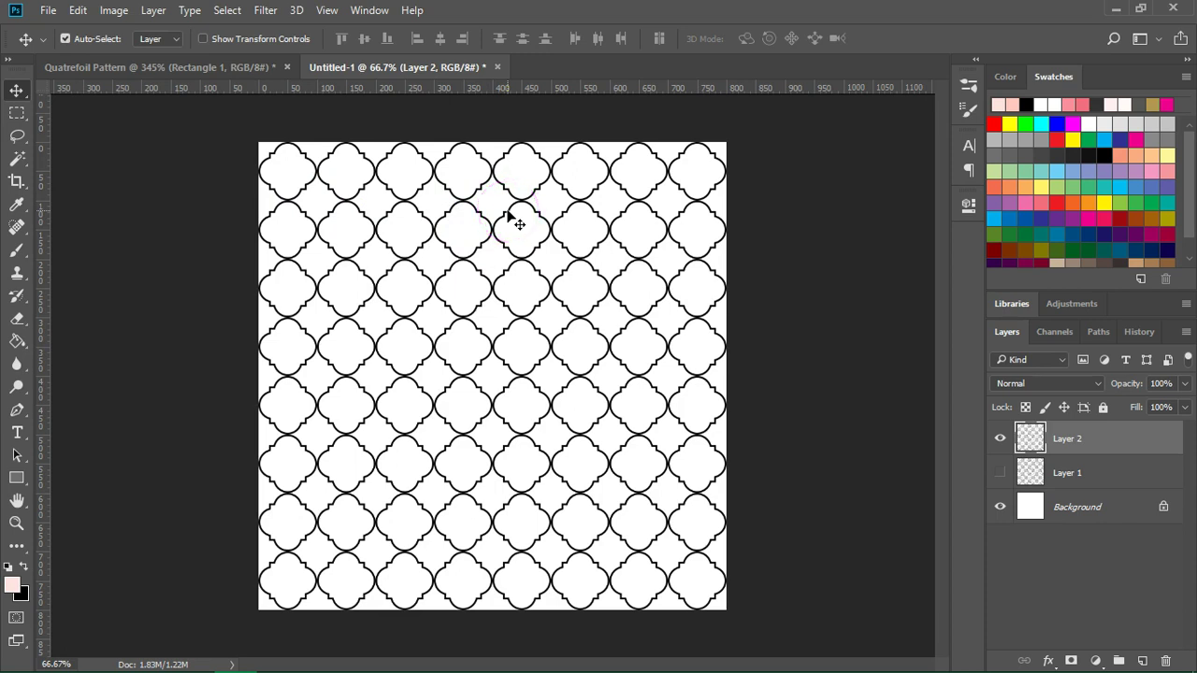
- Unlock the background as Layer 0, paint it pale pink, then show and select Layer 2
click(1005, 444)
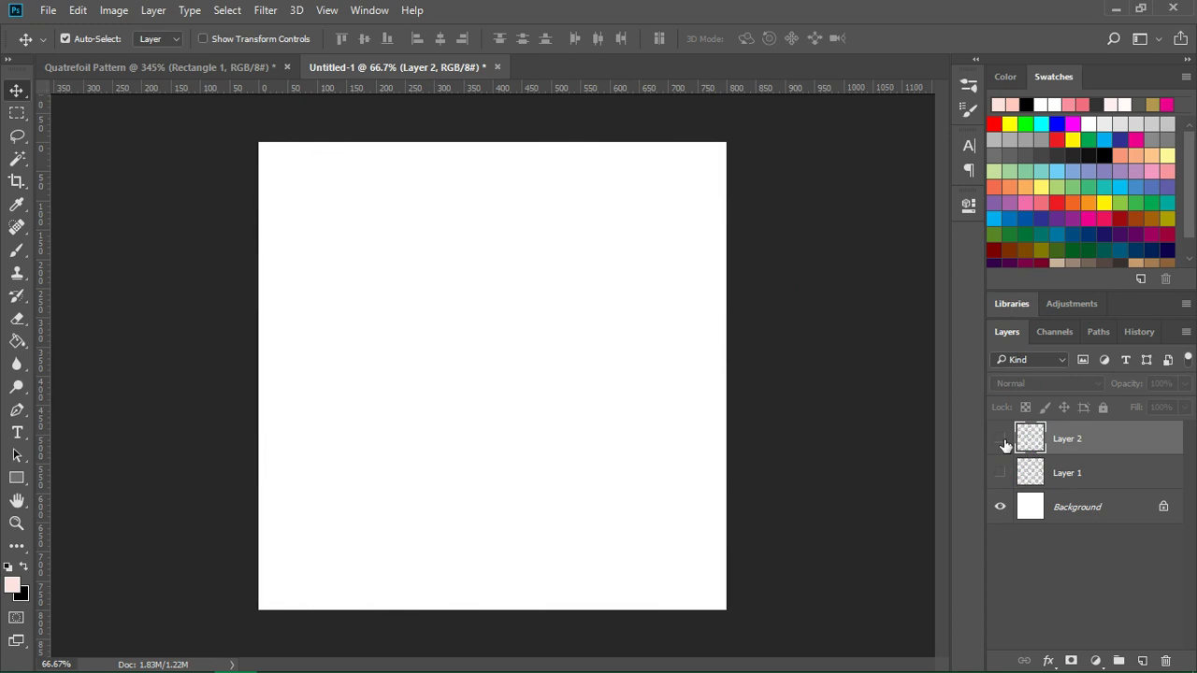
click(1164, 508)
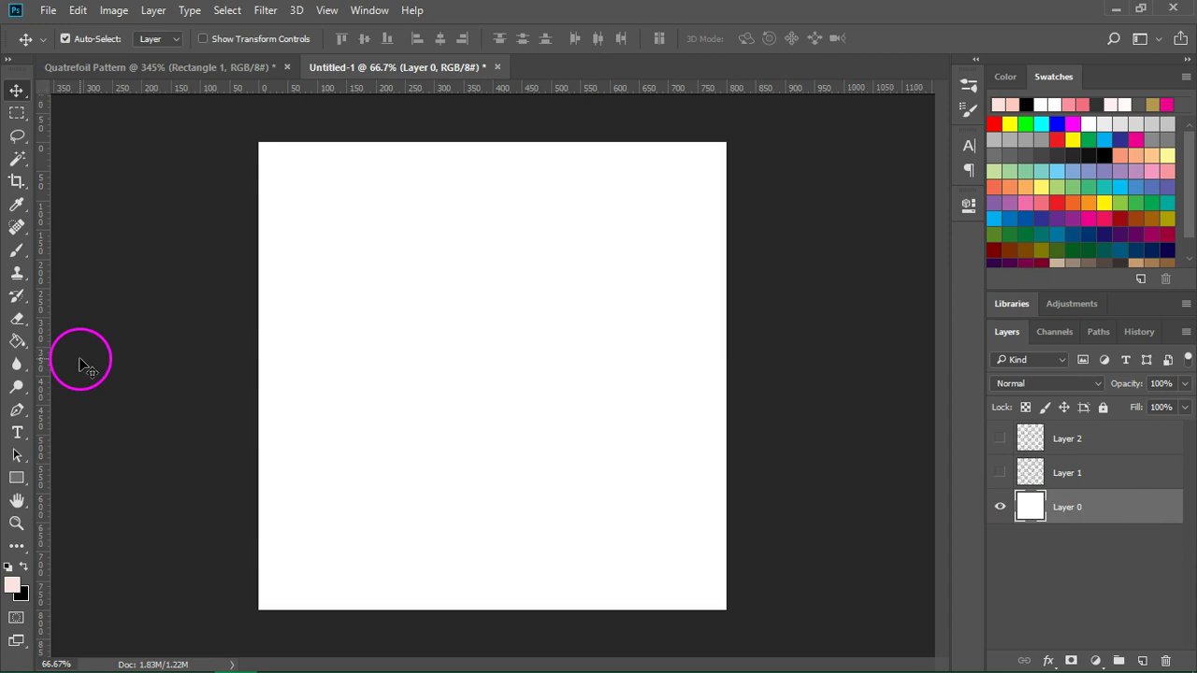
click(18, 343)
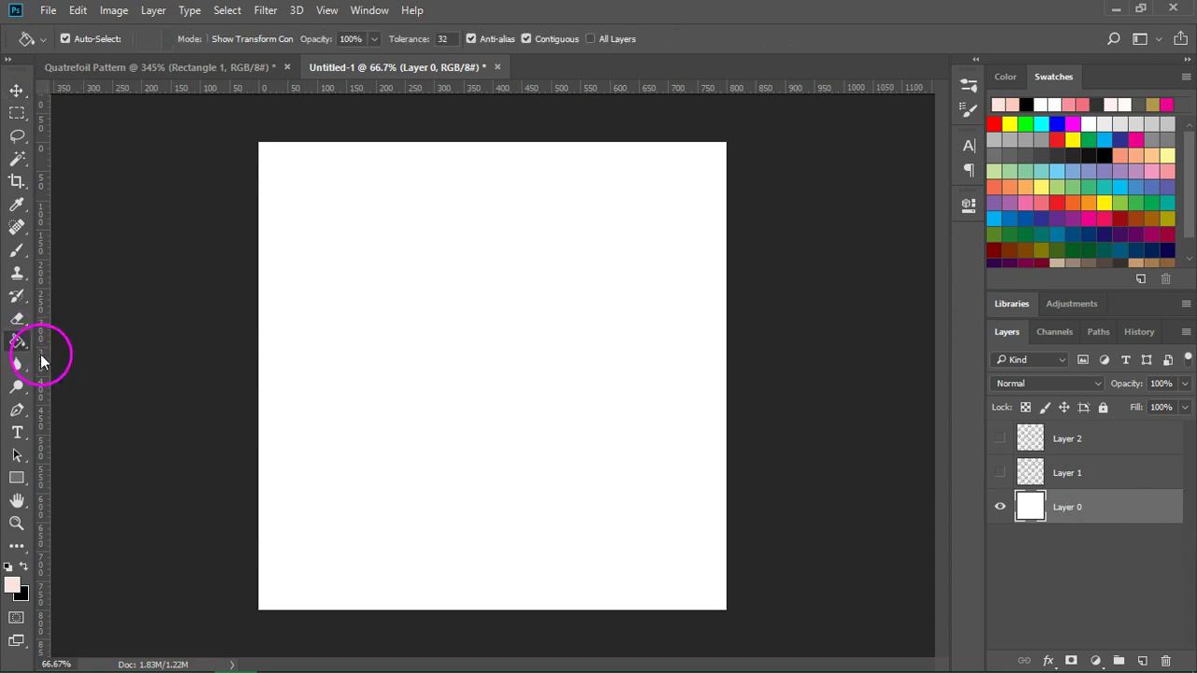
click(386, 326)
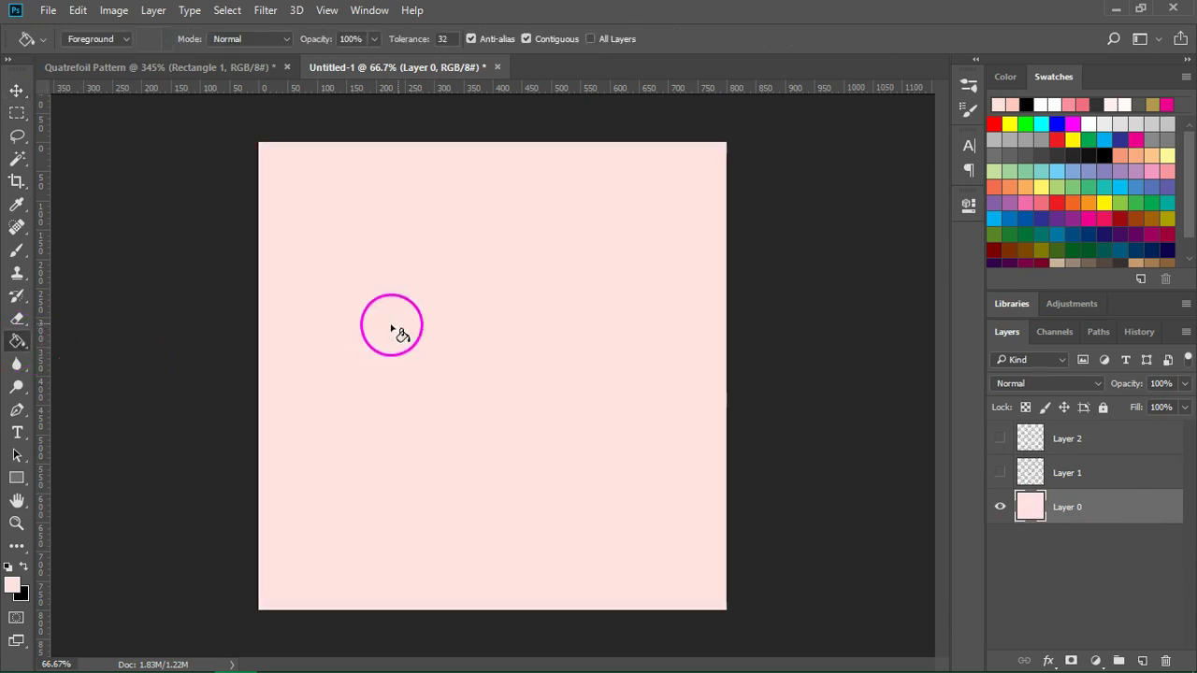
click(999, 439)
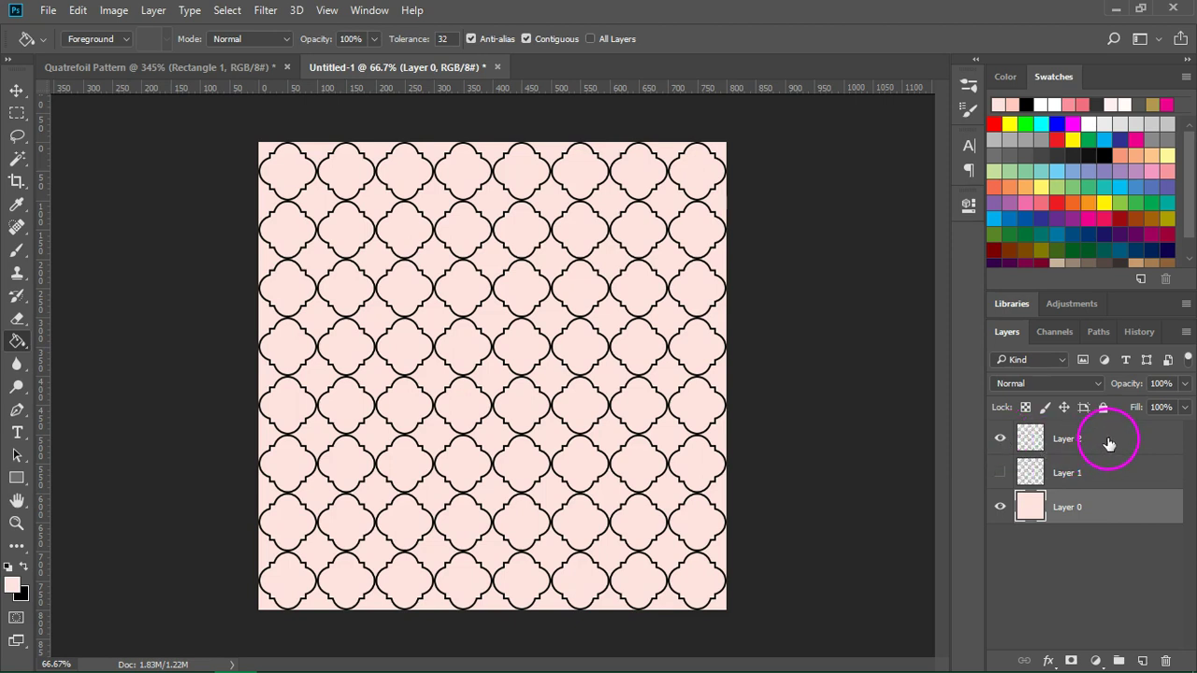
click(1108, 443)
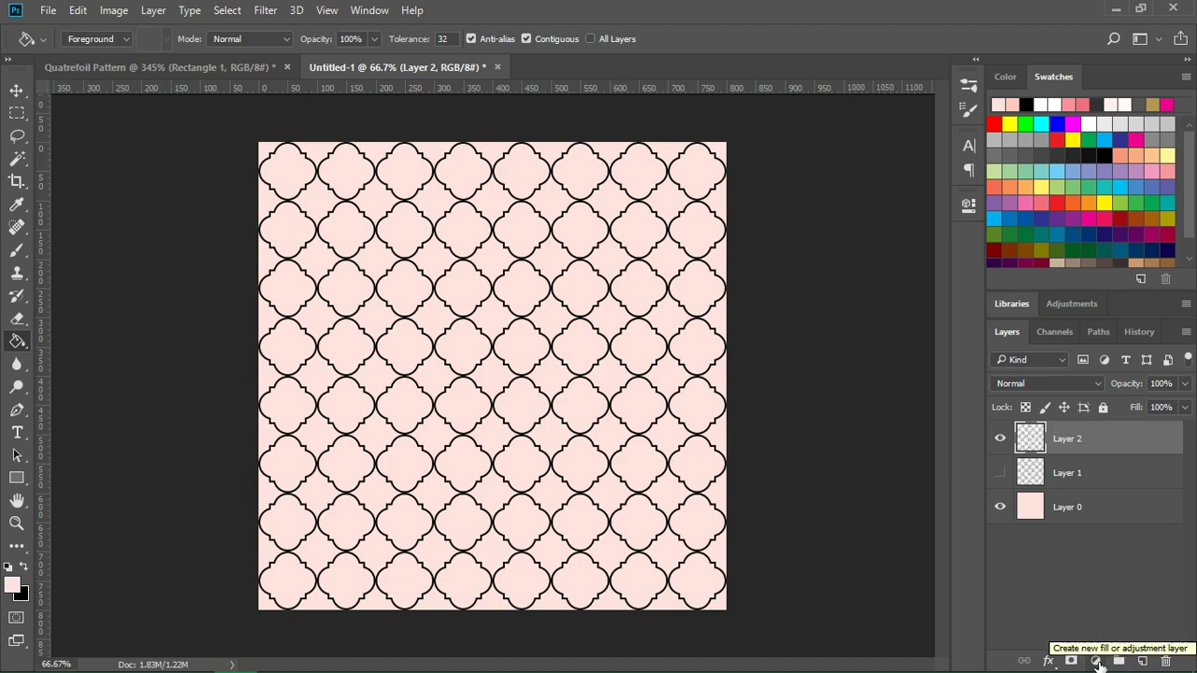
- Add a pink (#f9919b) Solid Color fill layer clipped to the pattern layer
click(1097, 661)
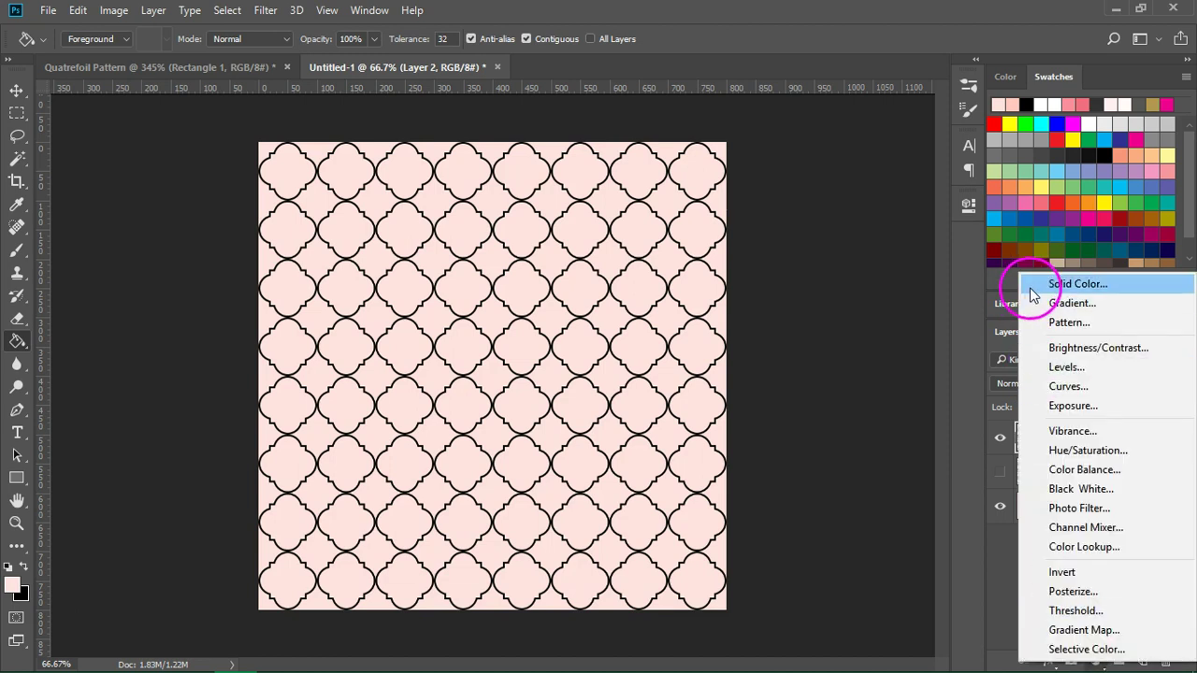
click(1034, 292)
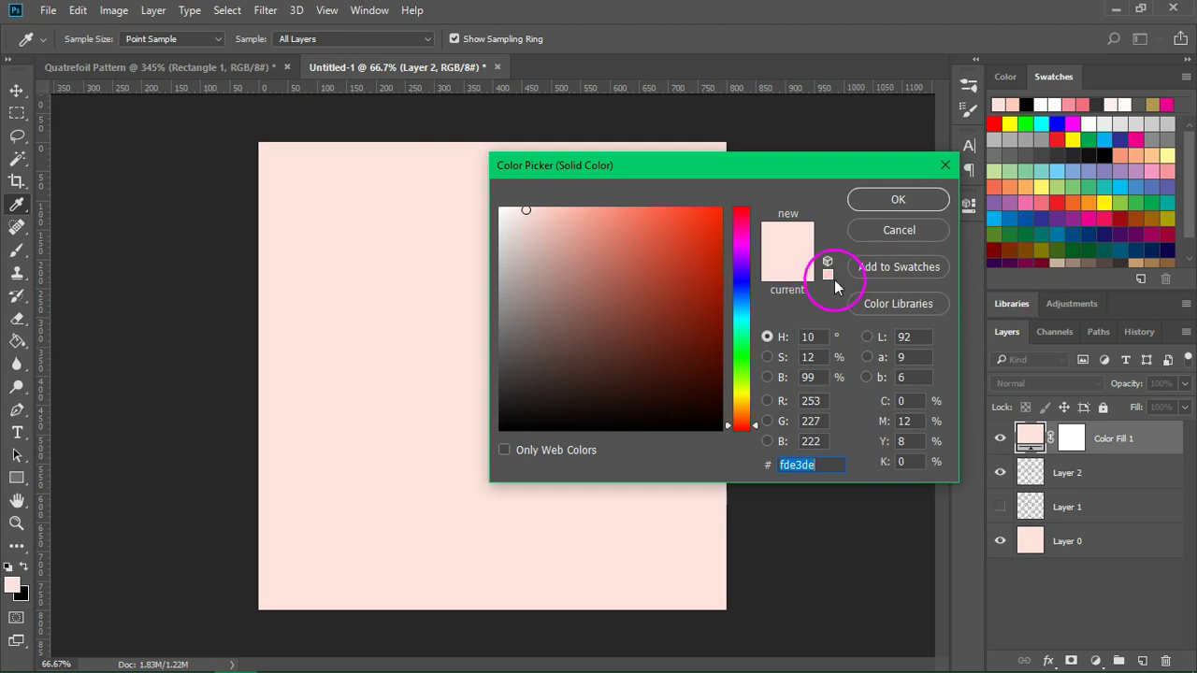
click(1071, 104)
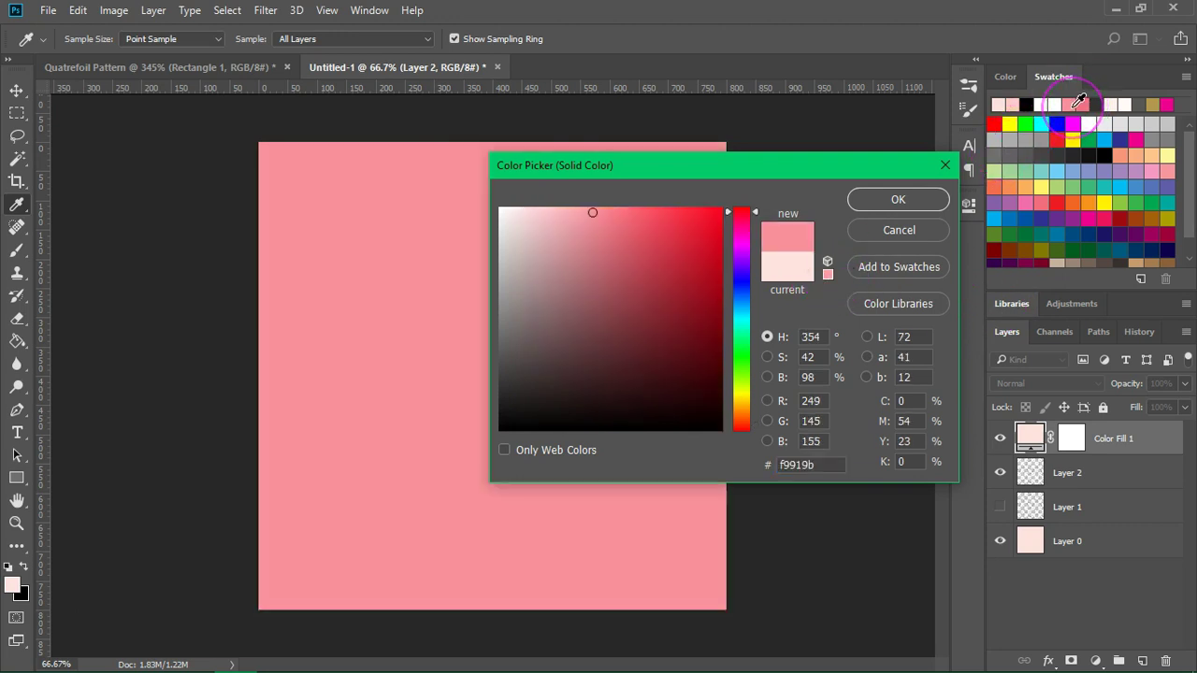
click(876, 199)
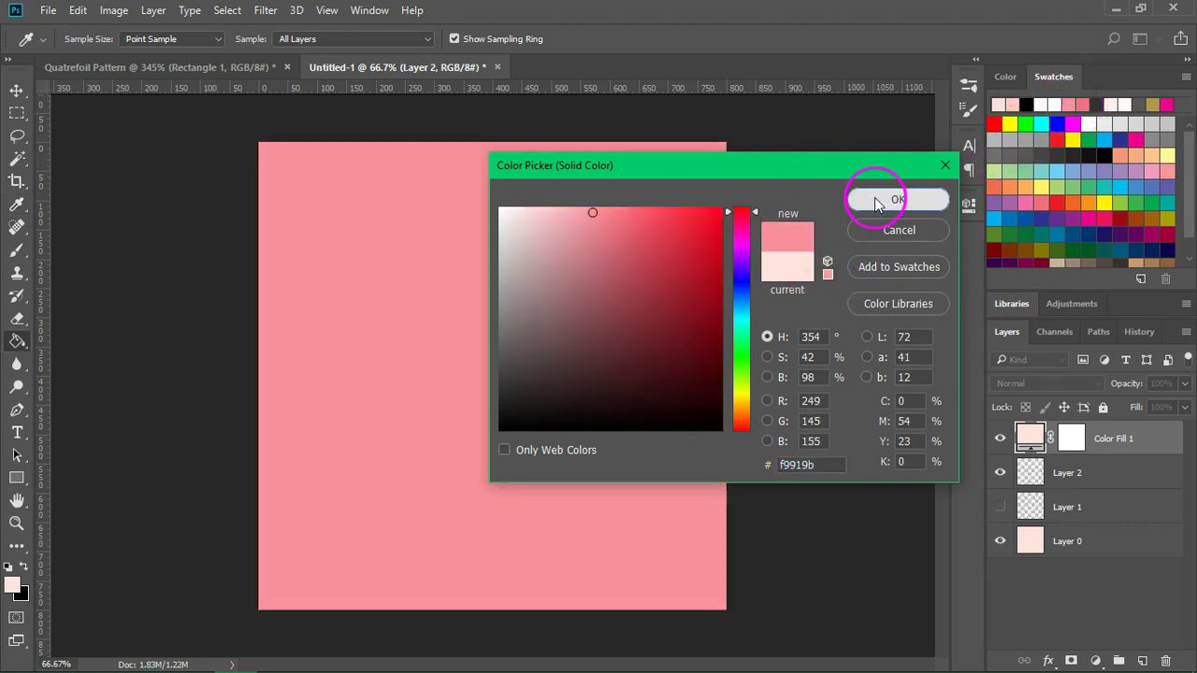
click(155, 11)
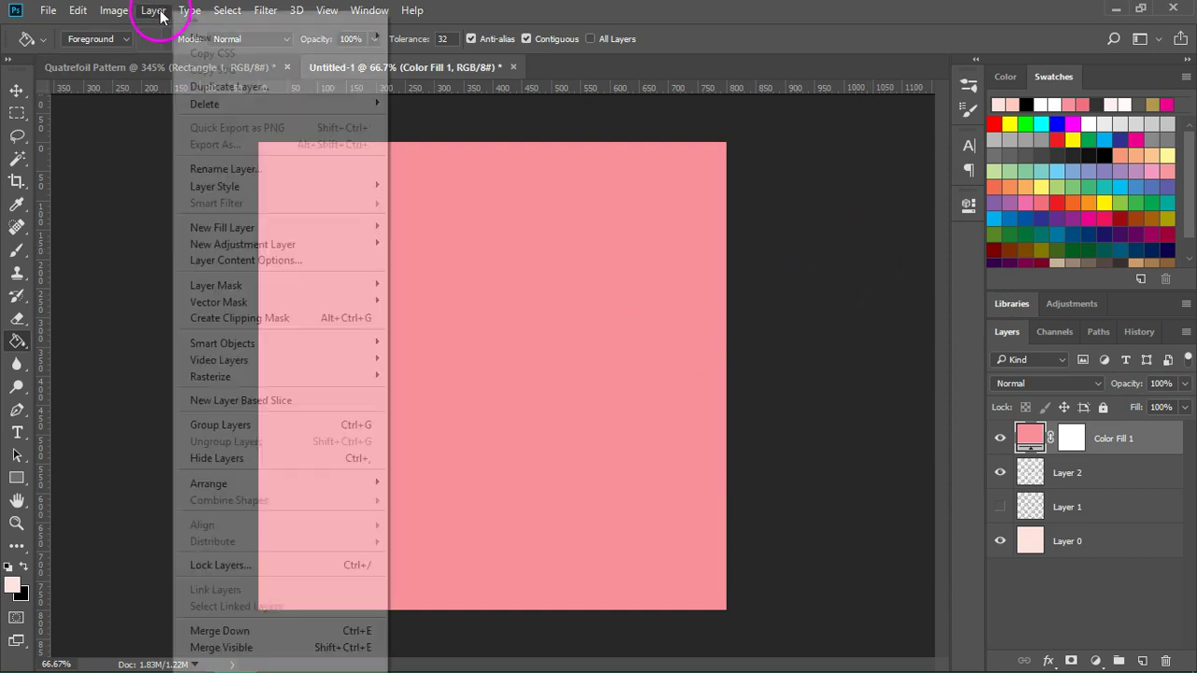
click(261, 318)
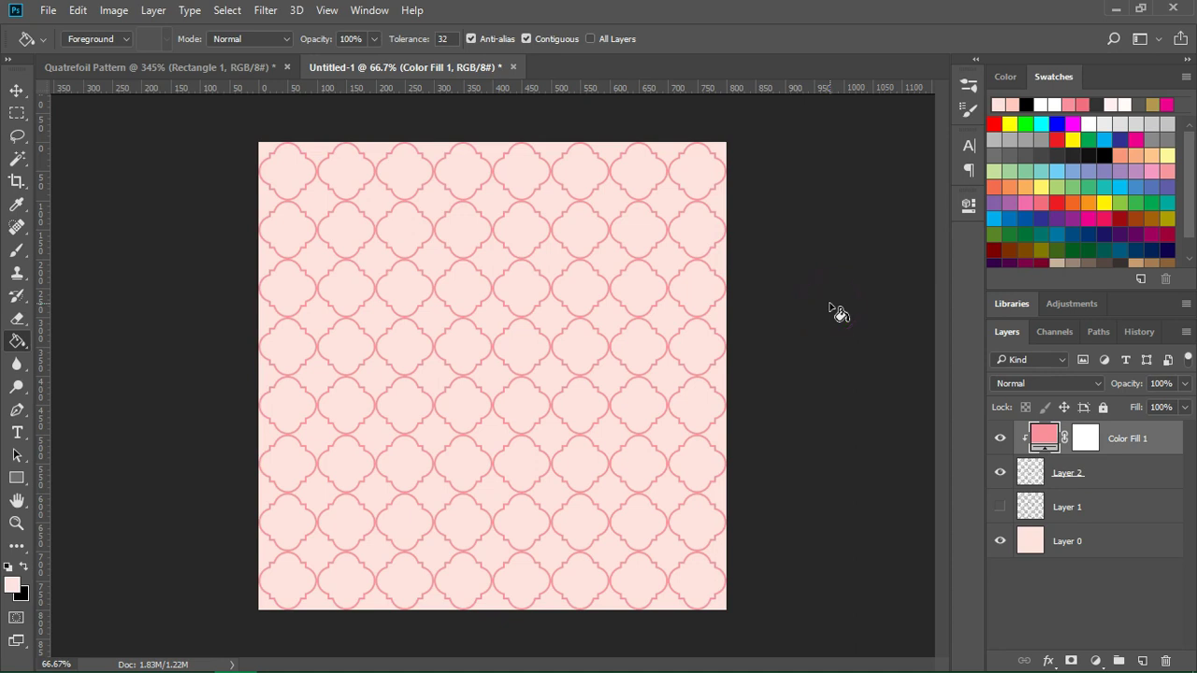
- Change the clipped fill's colour to dark rose #b0646c
double_click(1038, 435)
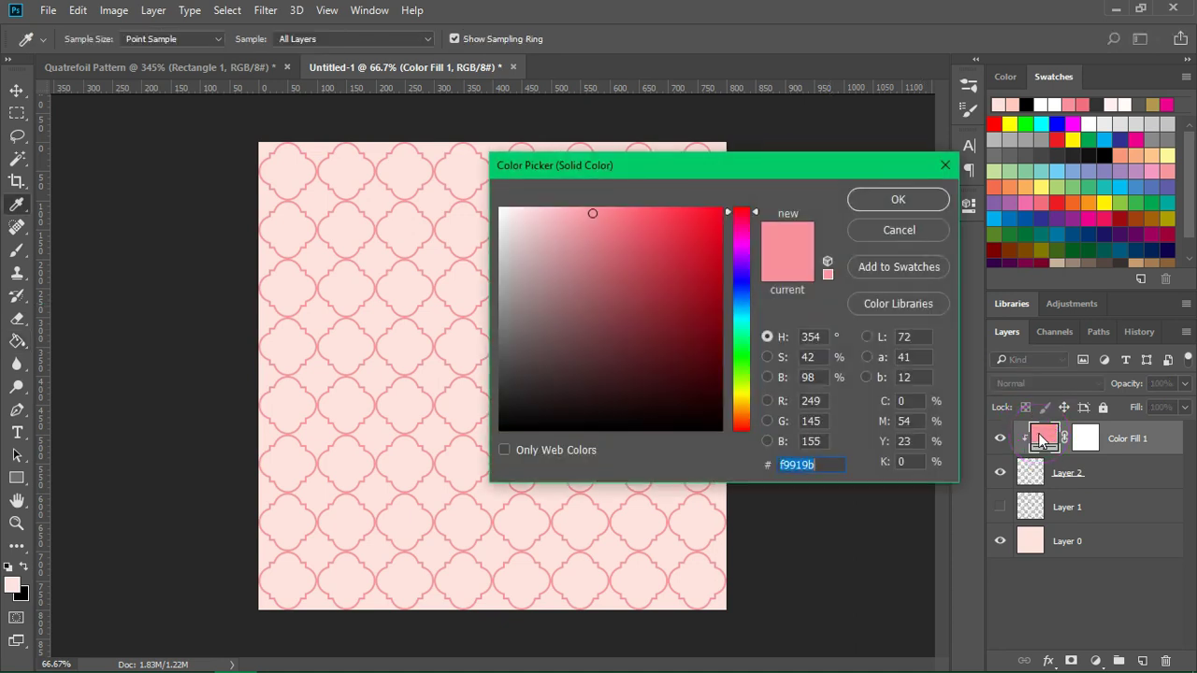
click(592, 275)
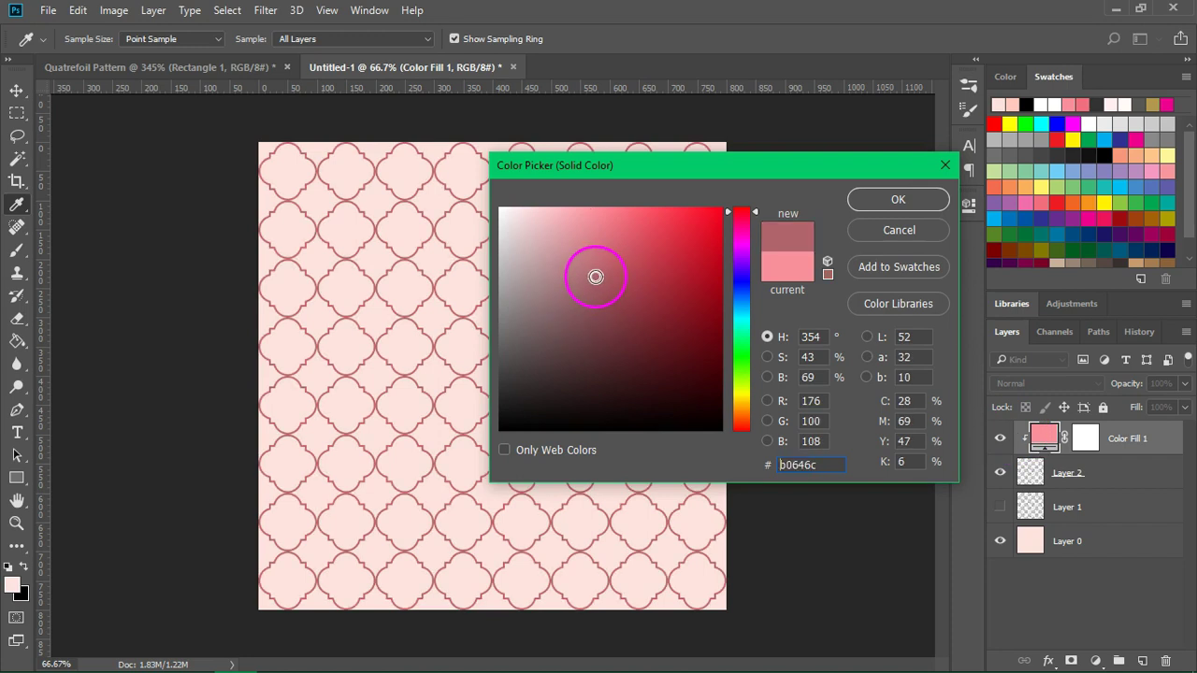
click(748, 205)
click(899, 199)
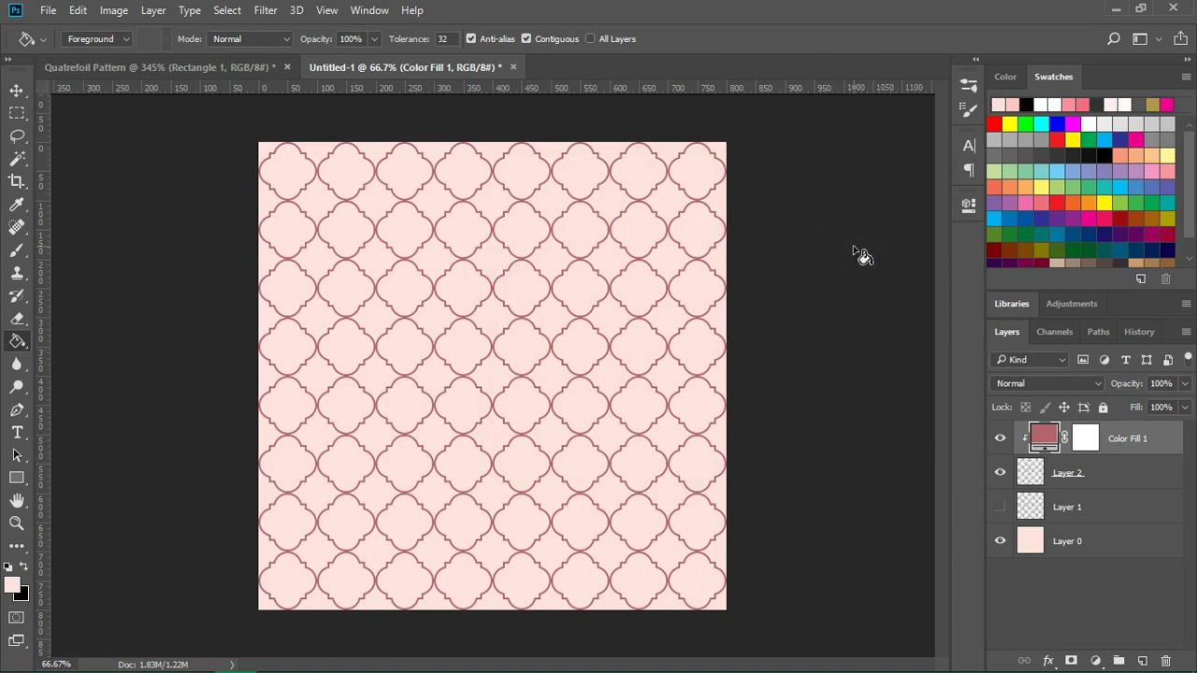
click(1021, 404)
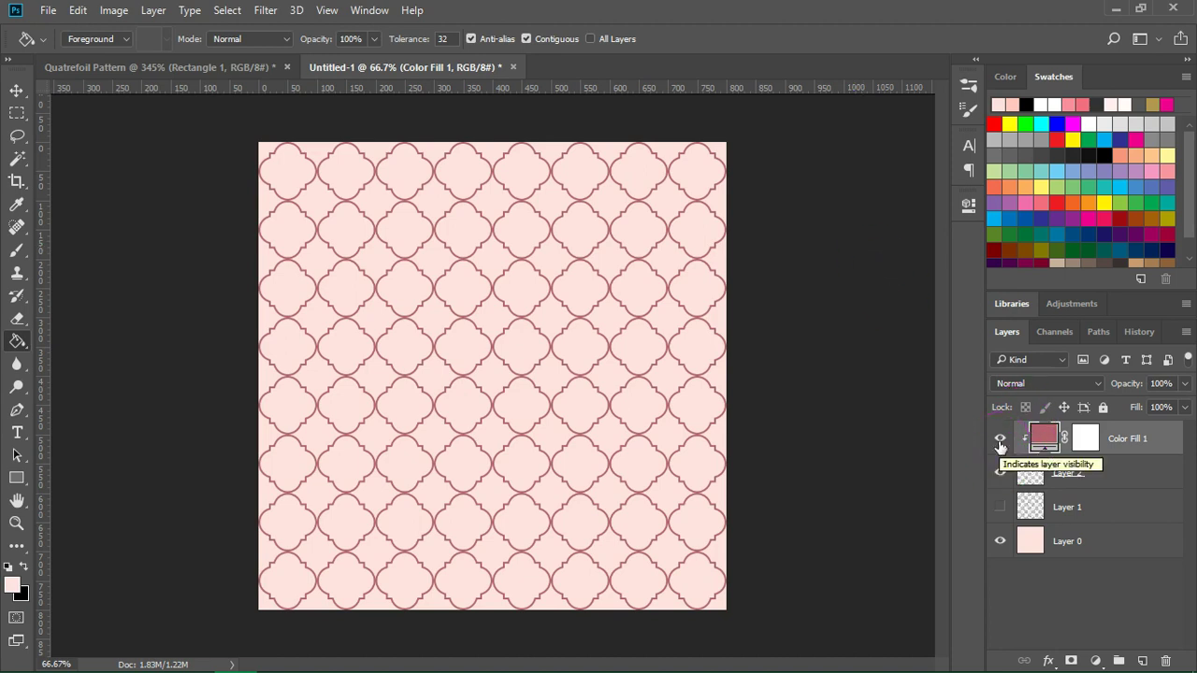
- Hide Color Fill 1 and add a gold glitter Pattern fill layer clipped to the outlines
click(999, 439)
click(1096, 661)
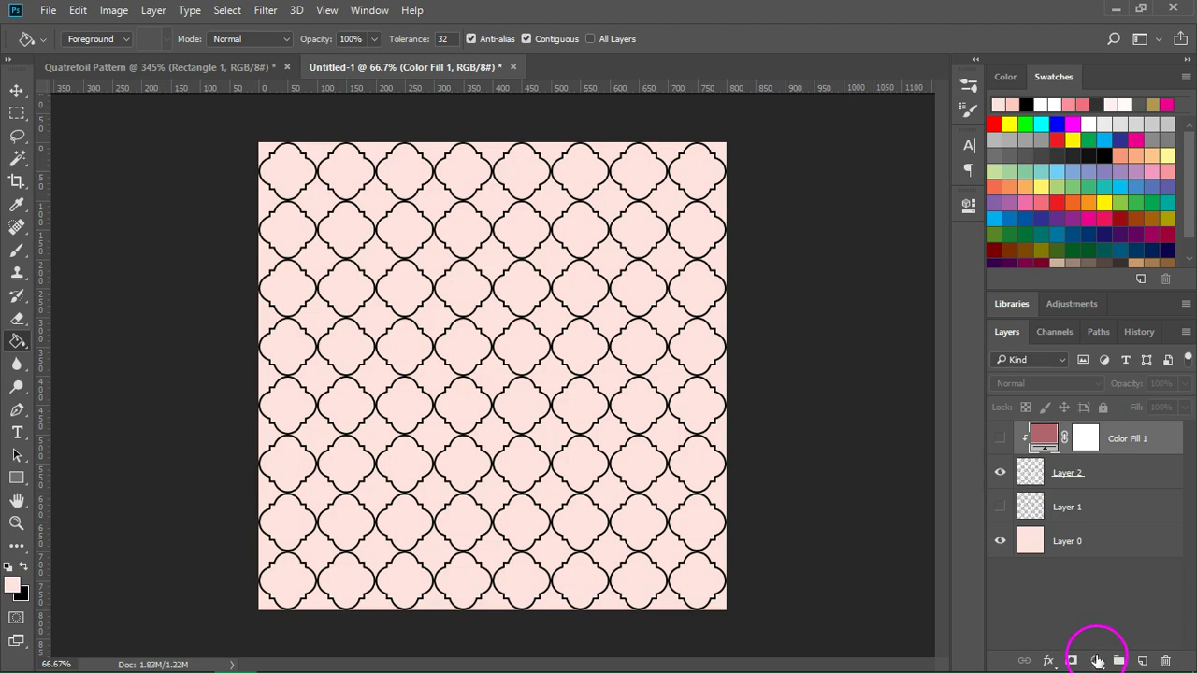
click(1096, 661)
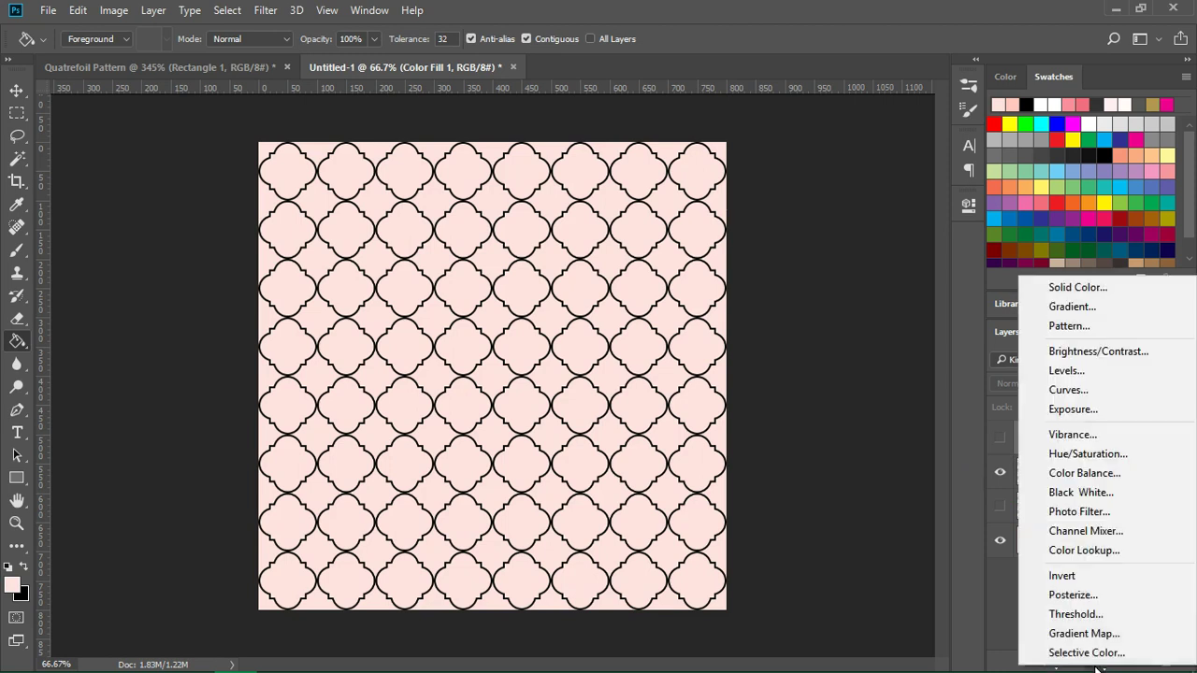
click(1066, 325)
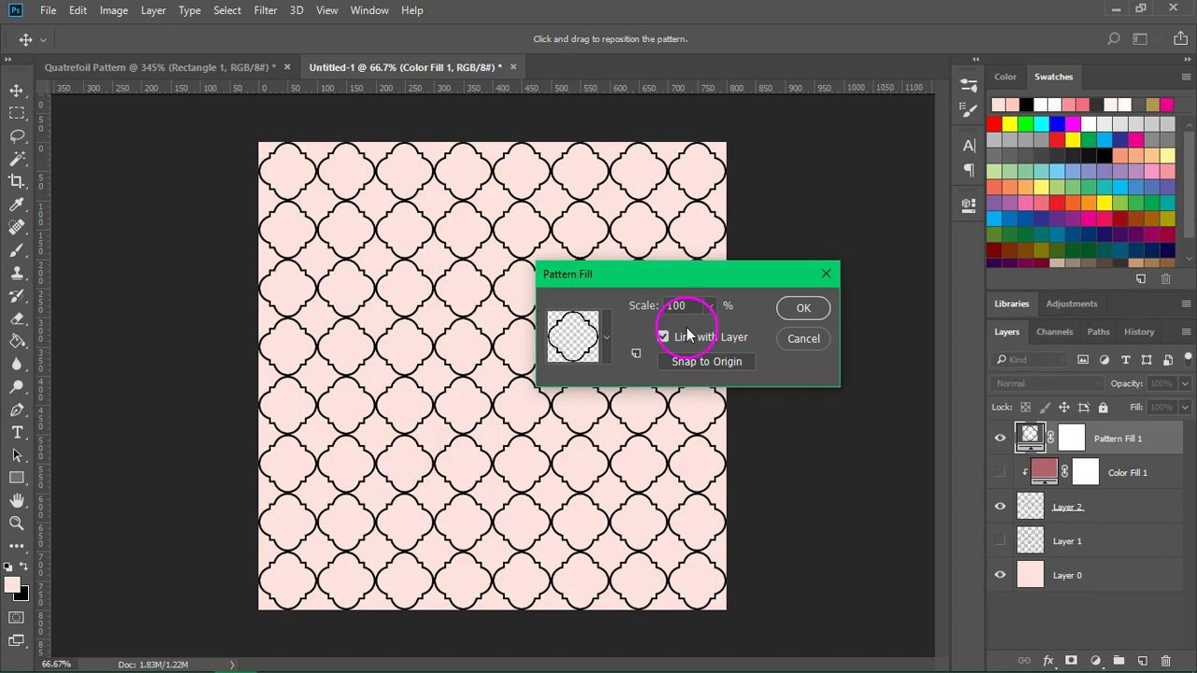
click(595, 336)
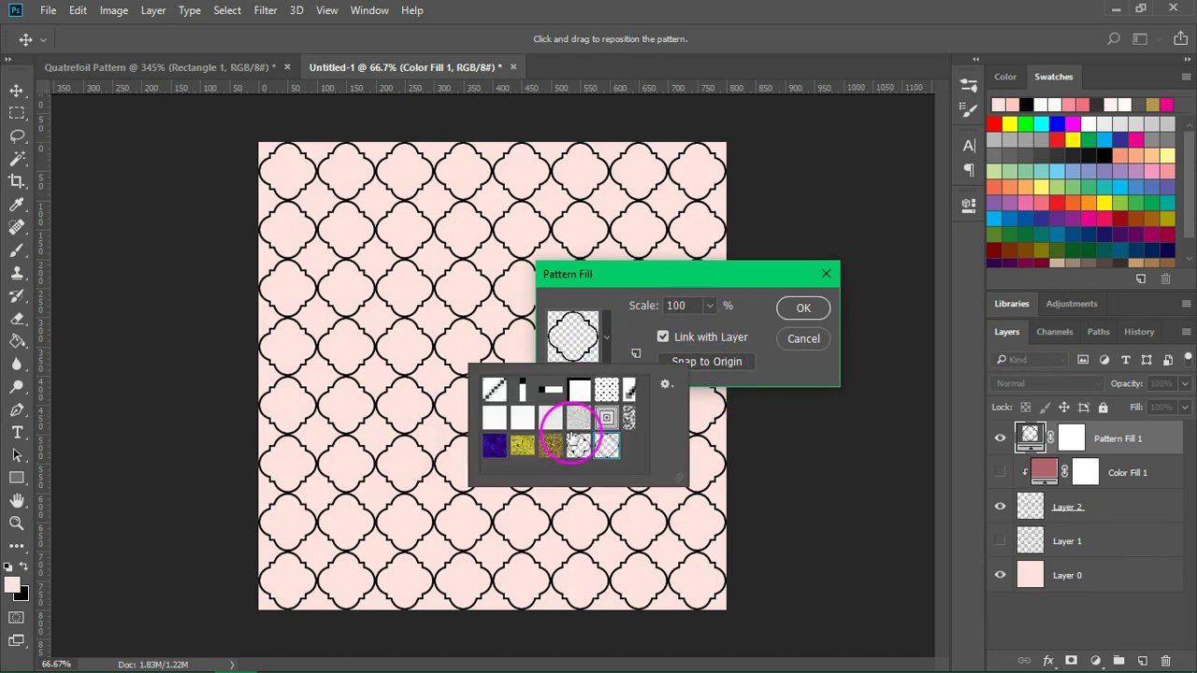
click(553, 454)
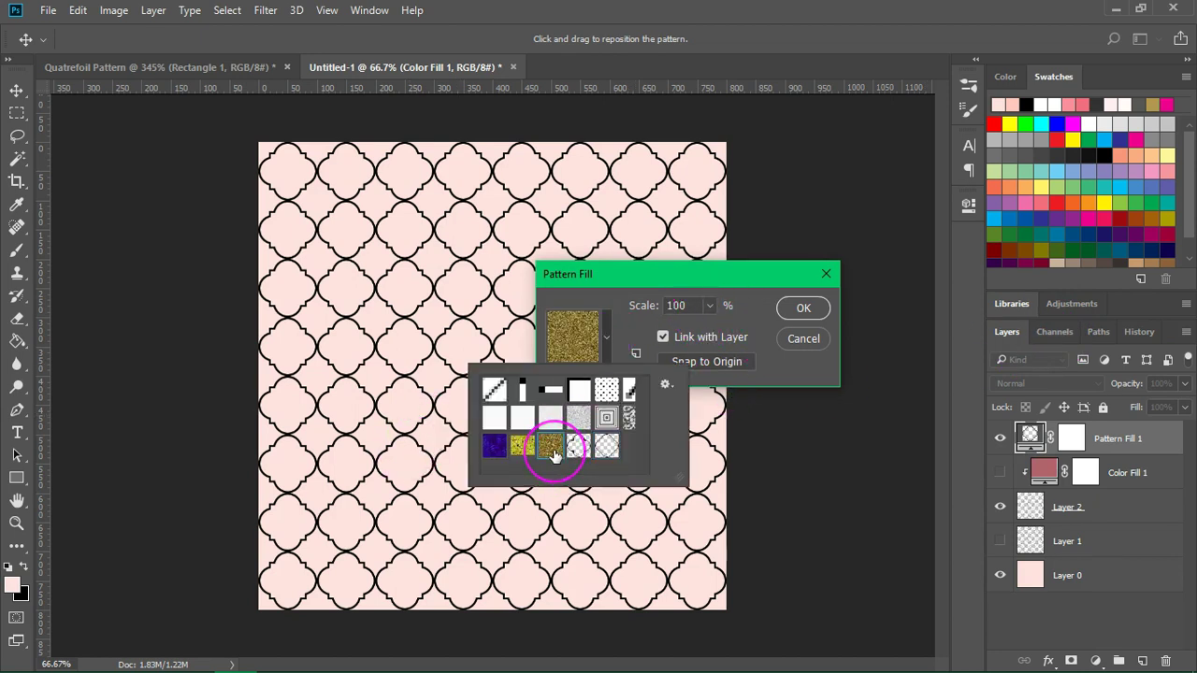
click(569, 481)
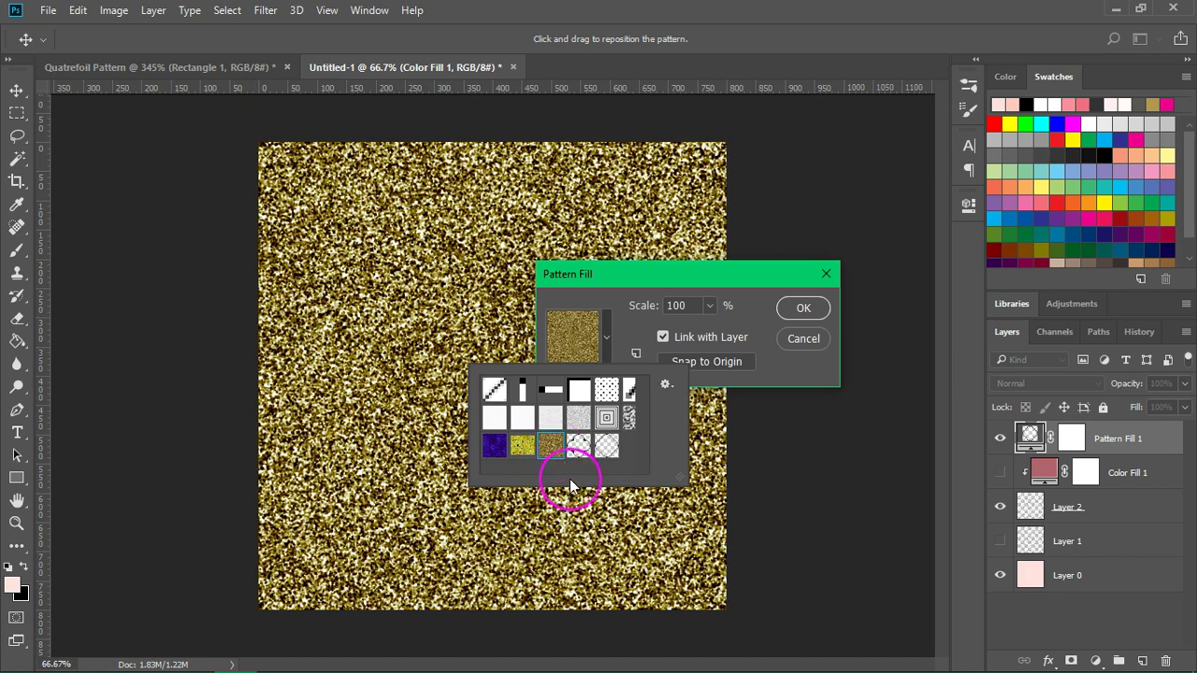
click(800, 314)
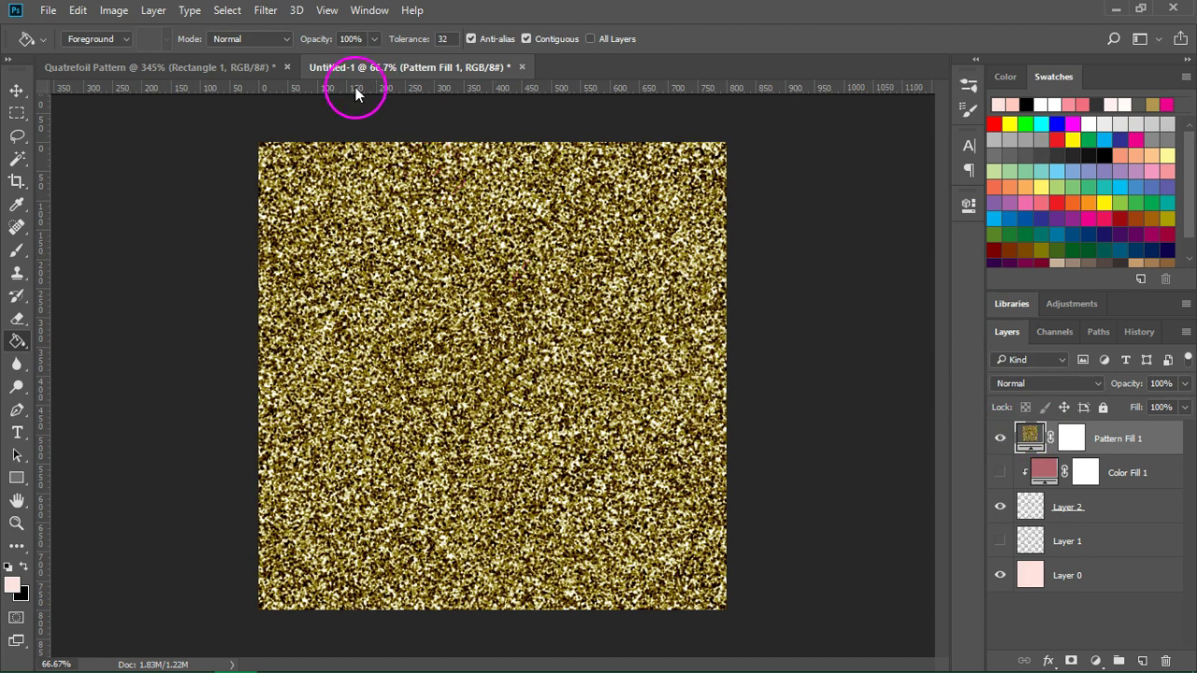
click(155, 11)
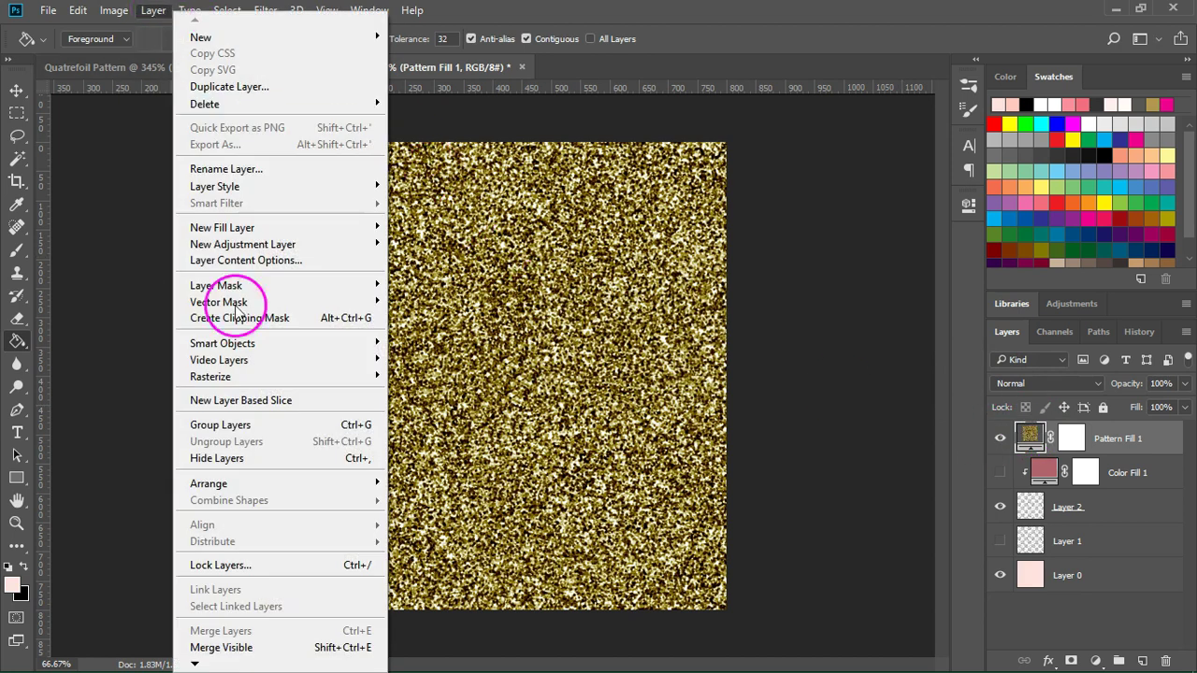
click(224, 318)
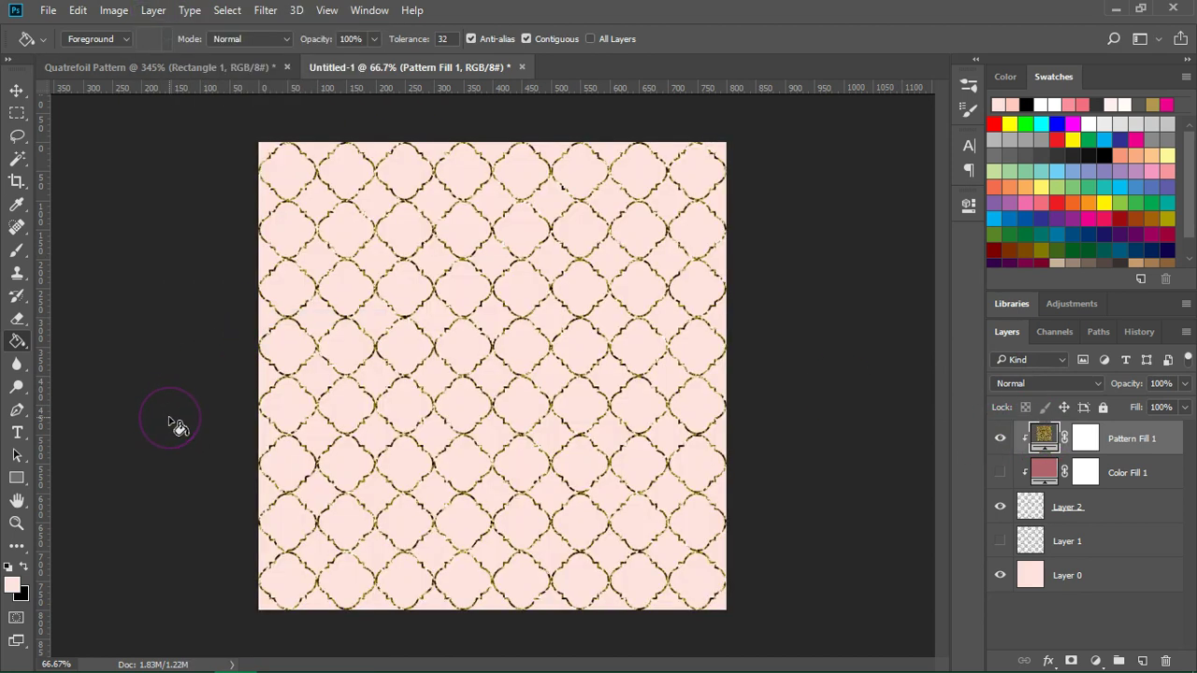
- Set the Pattern Fill 1 gold glitter scale to 45%
double_click(1043, 436)
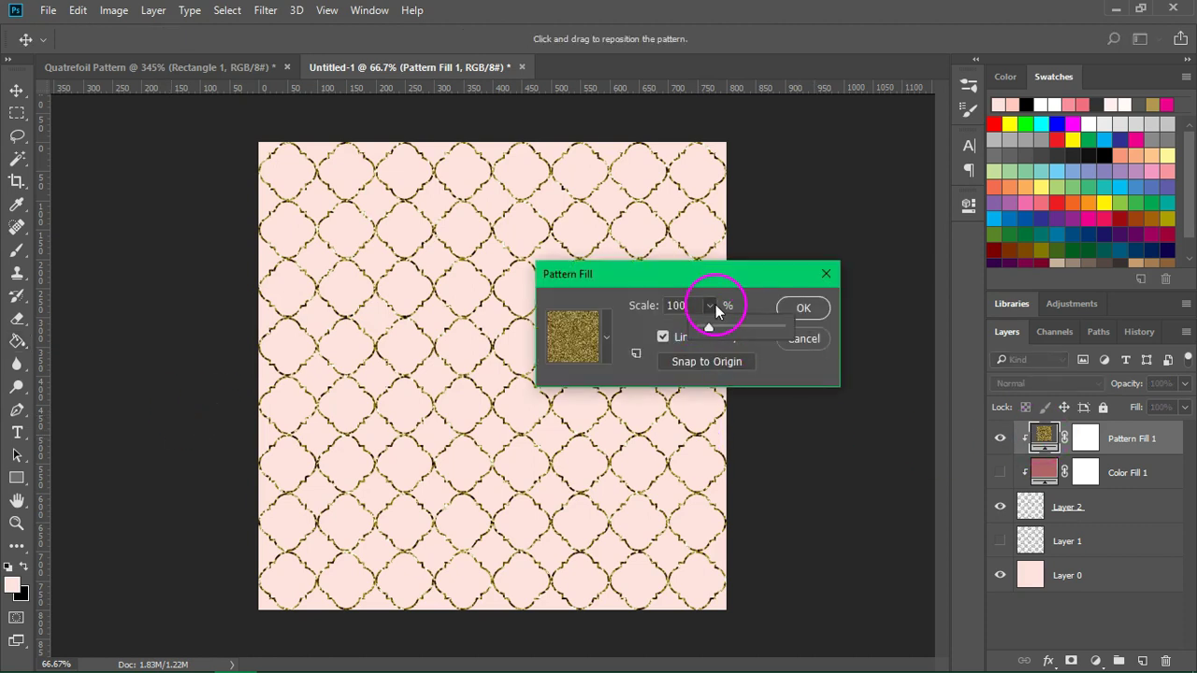
drag(702, 330, 704, 329)
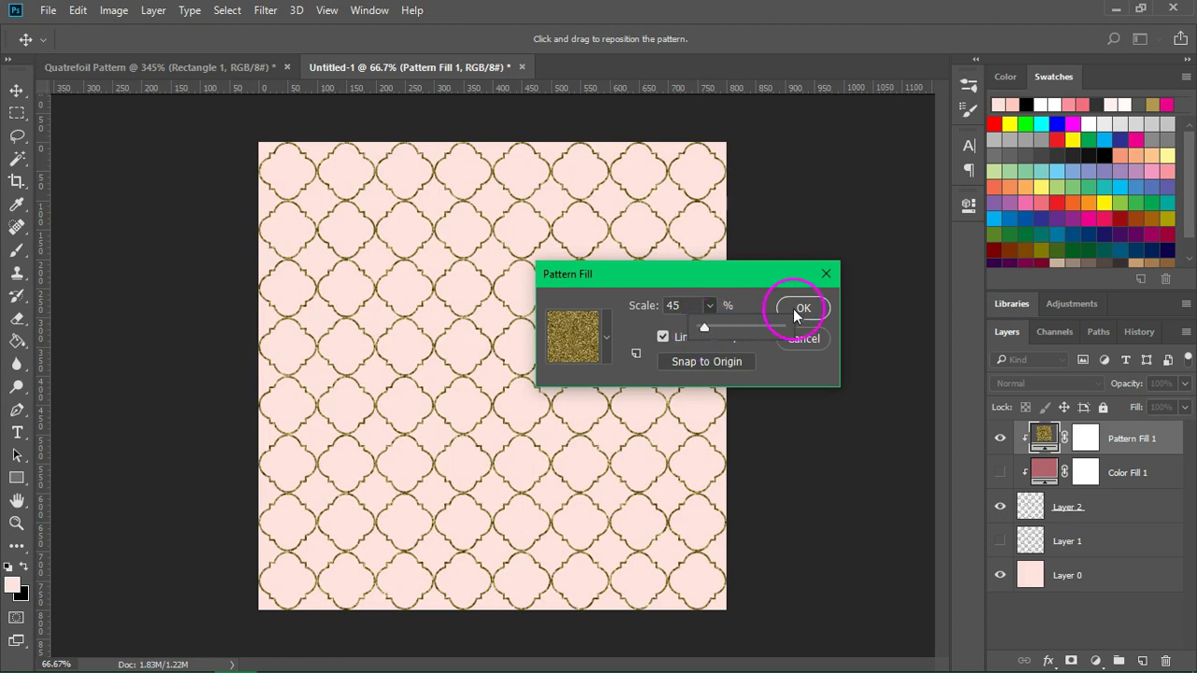
click(801, 309)
key(g)
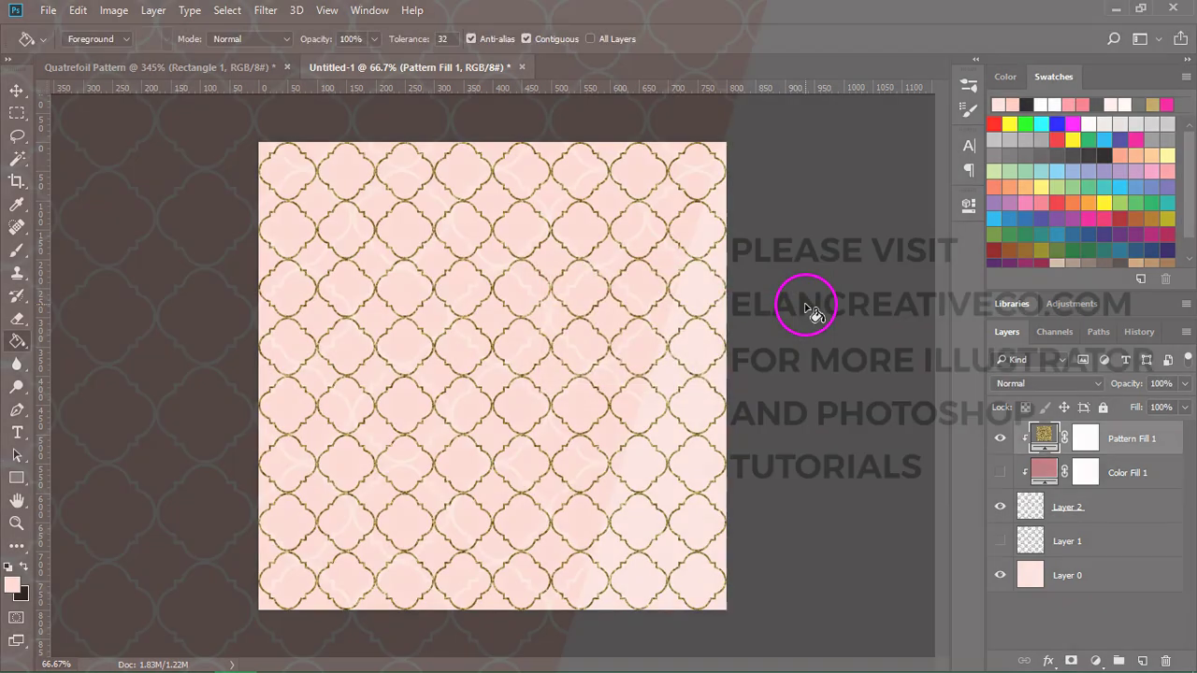